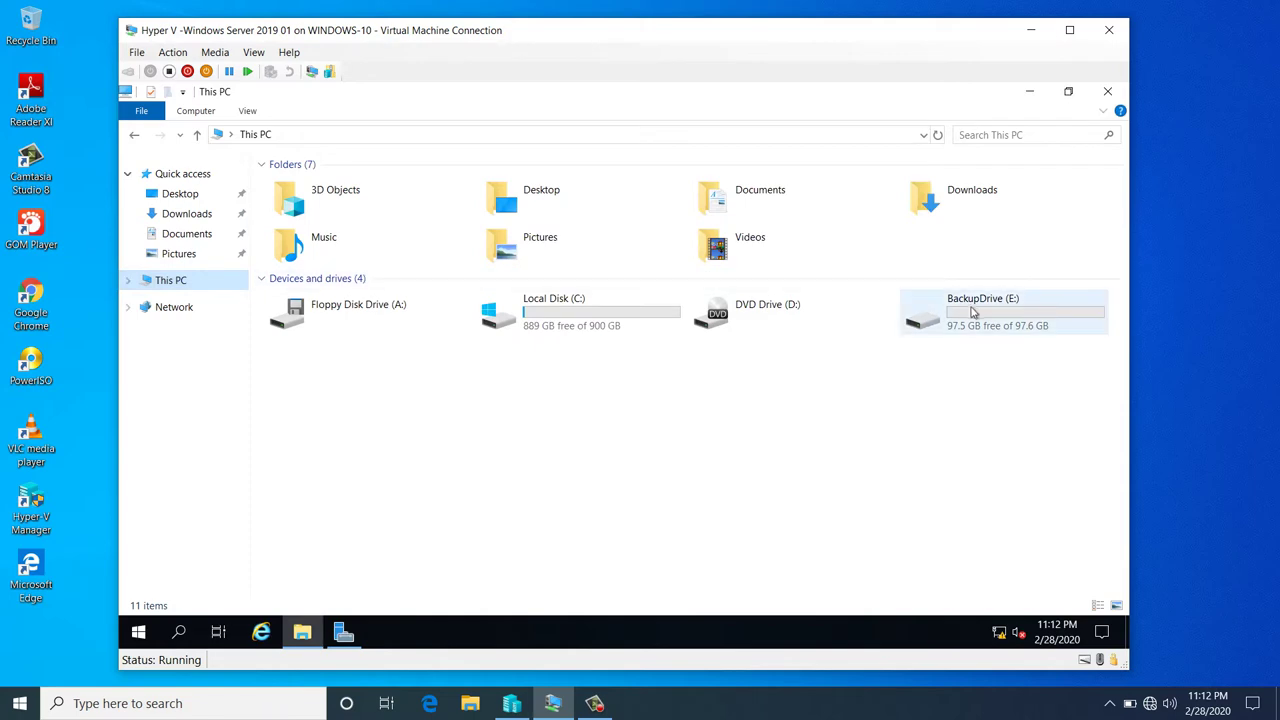
- Create a folder named WSUS-updated on BackupDrive (E:) and close the file window
double_click(966, 313)
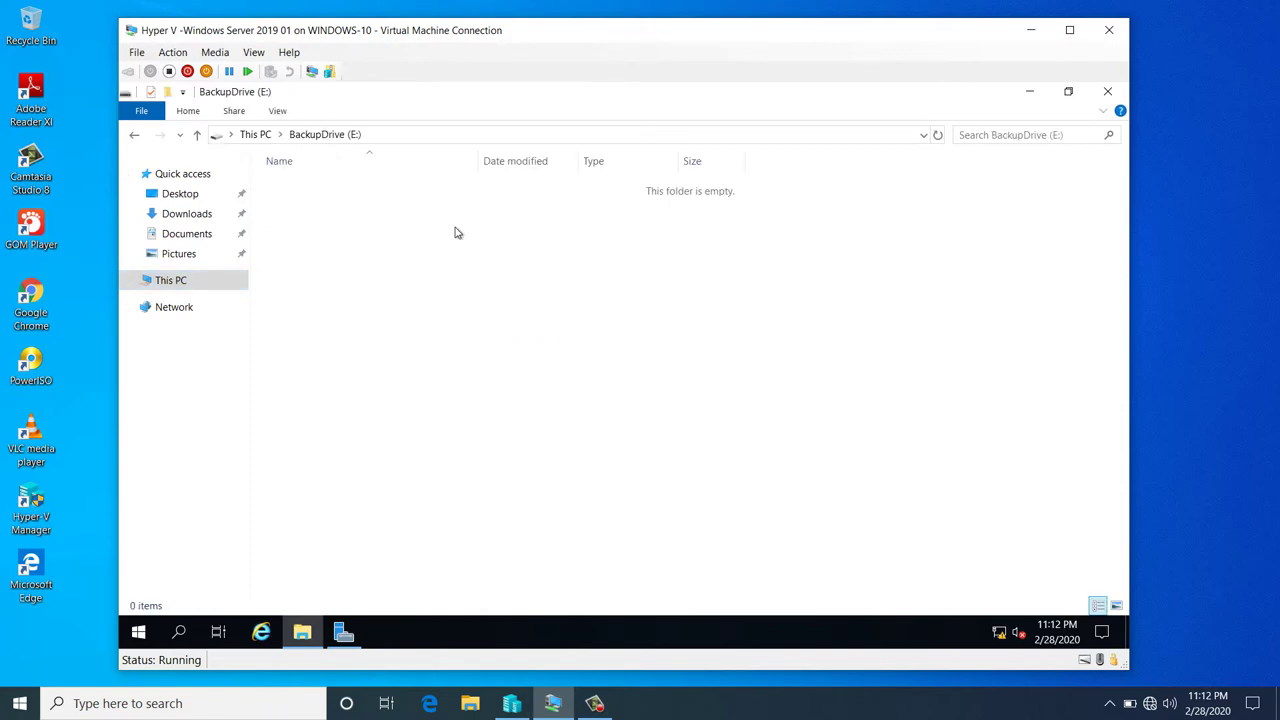
right_click(455, 233)
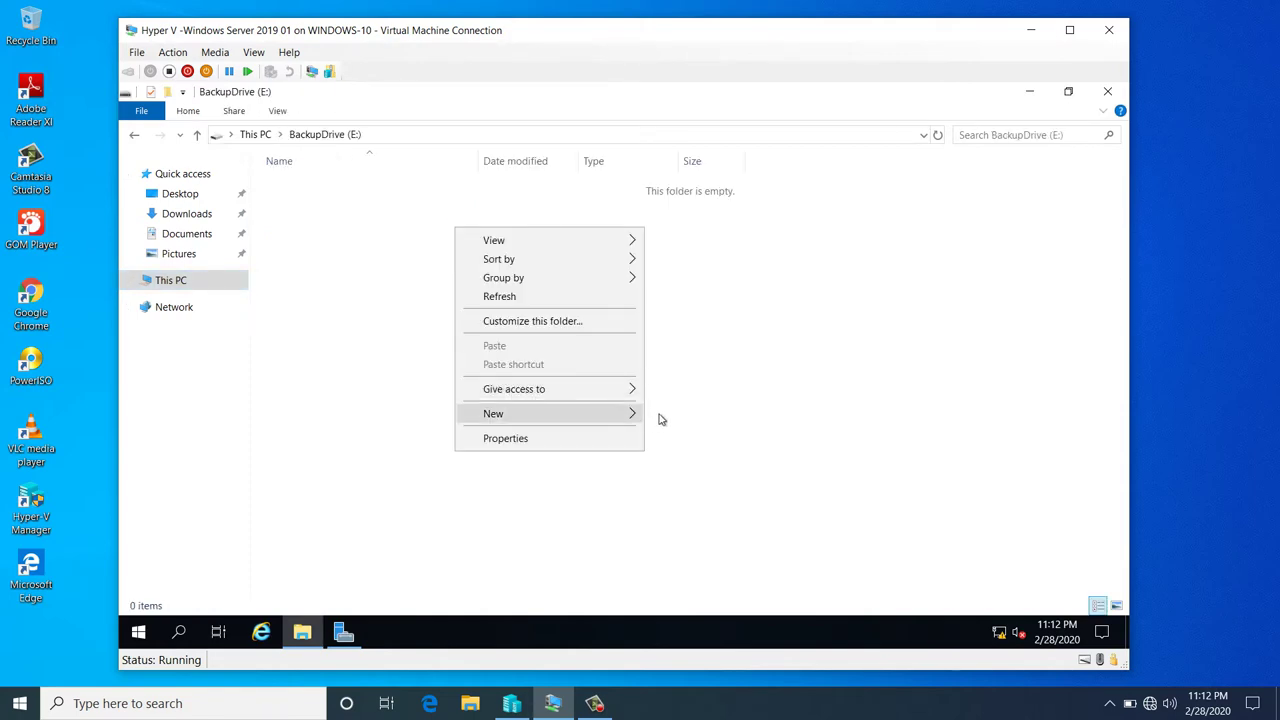
left_click(668, 414)
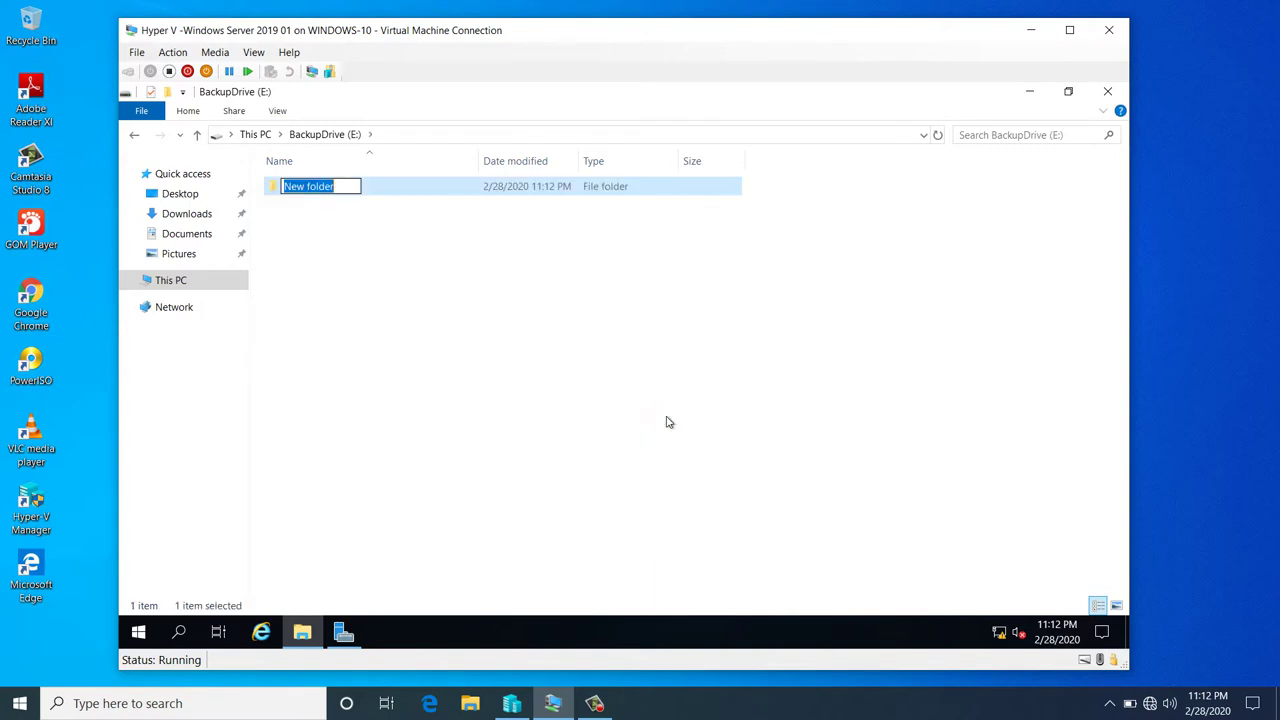
type("WSUS")
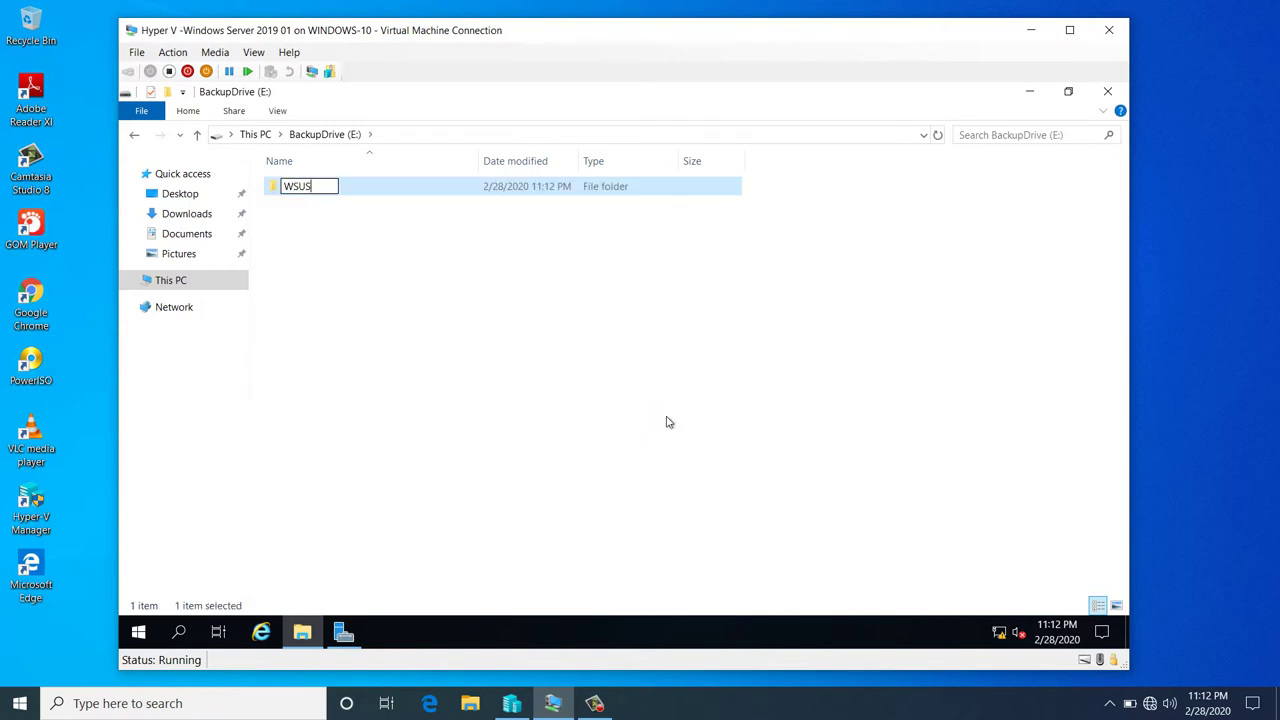
type("-updated")
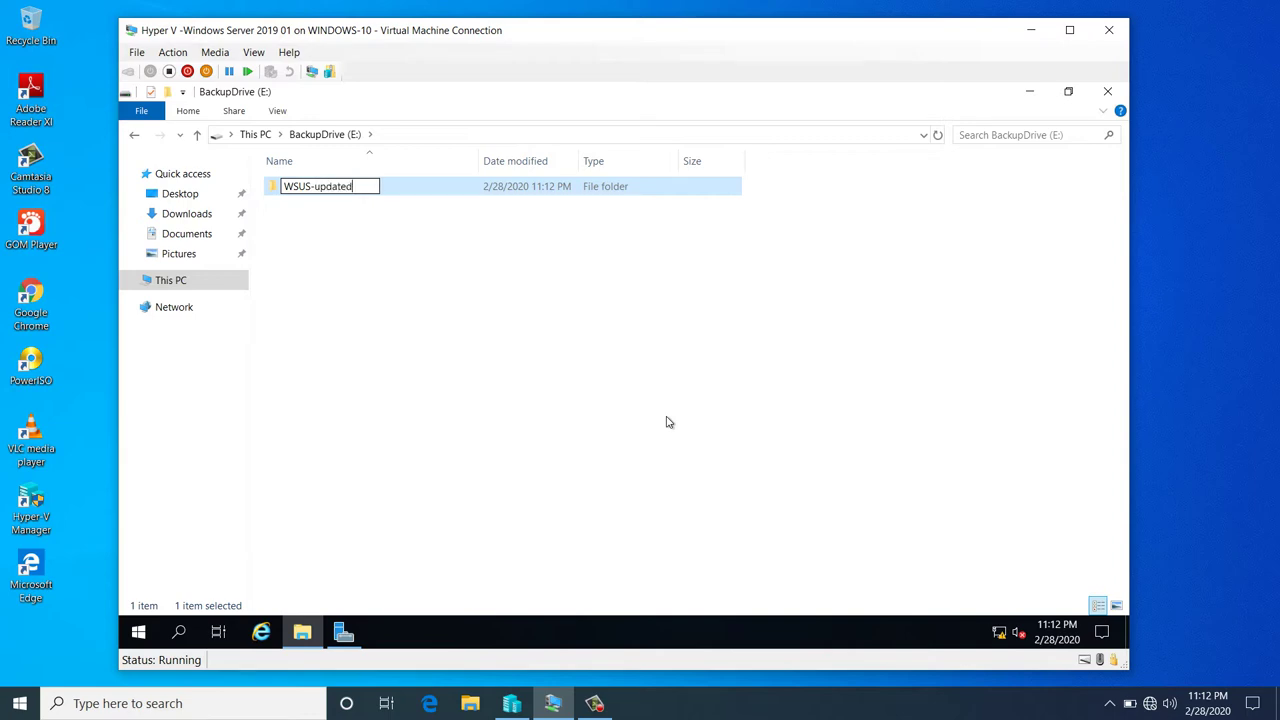
key("Return")
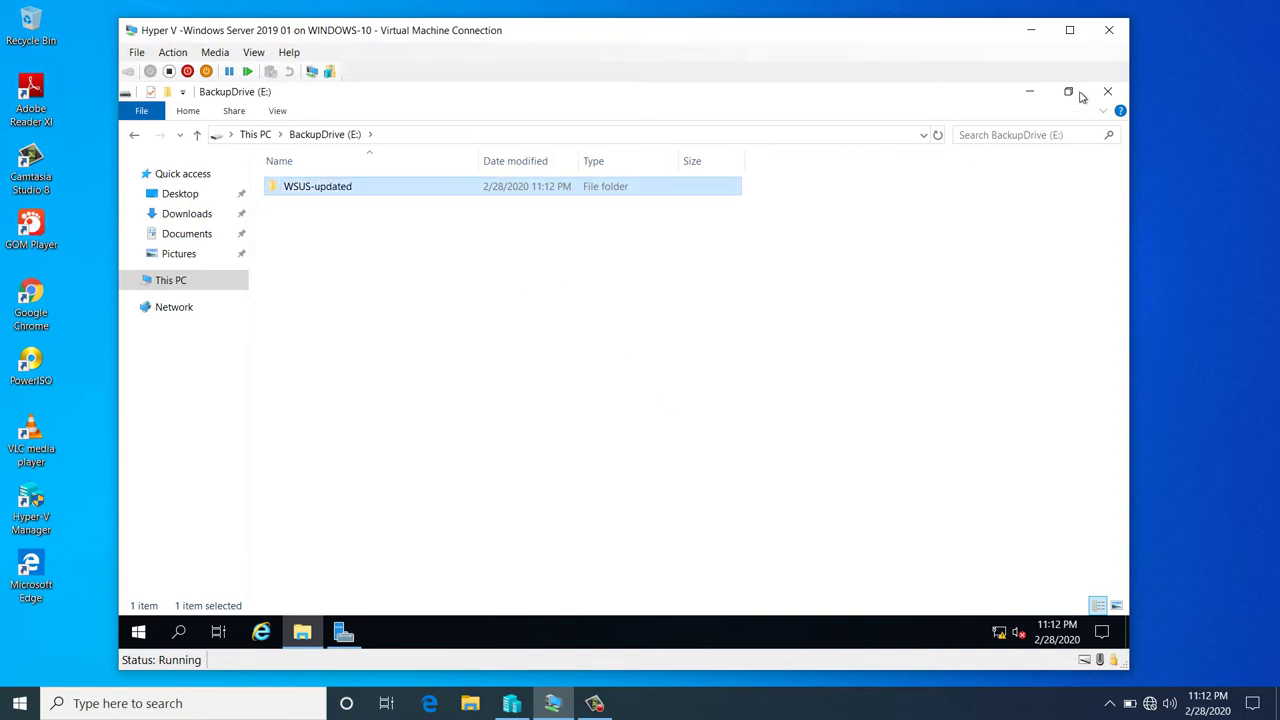
left_click(1107, 91)
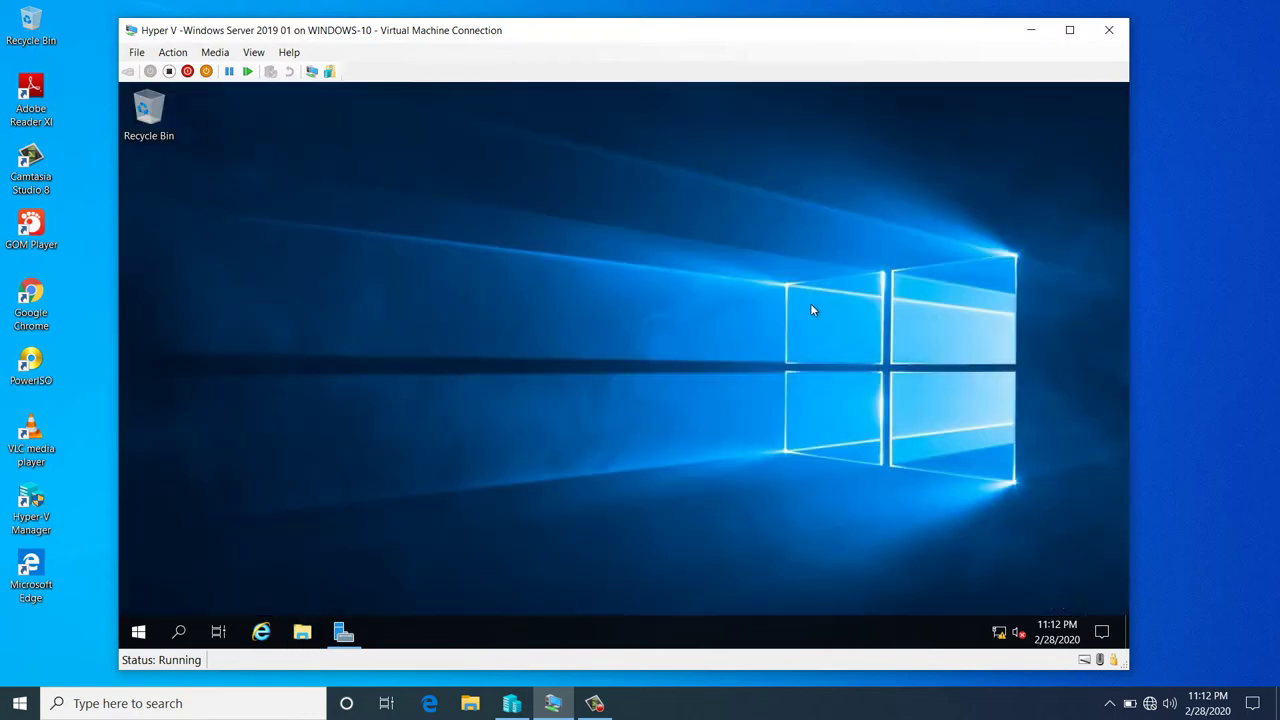
- Start adding roles and features in Server Manager, using a role-based installation on the pool server WIN-SRV2019AD.nk.local
left_click(343, 632)
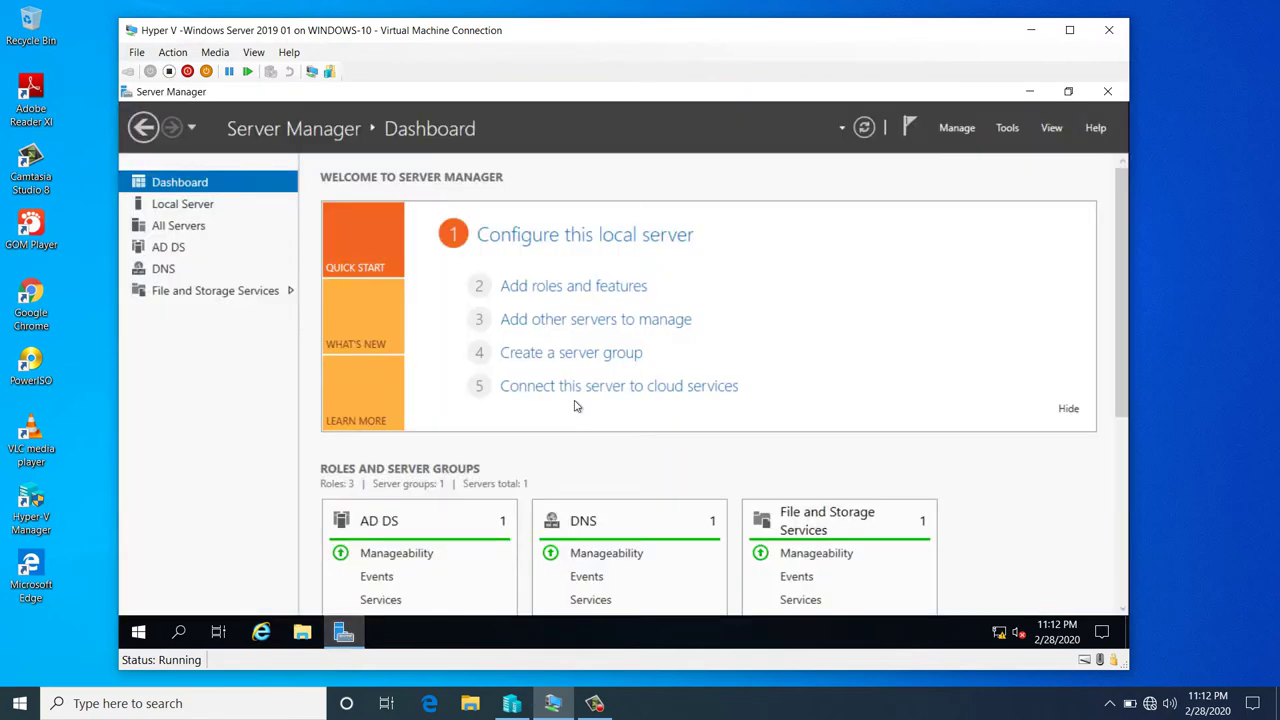
left_click(566, 291)
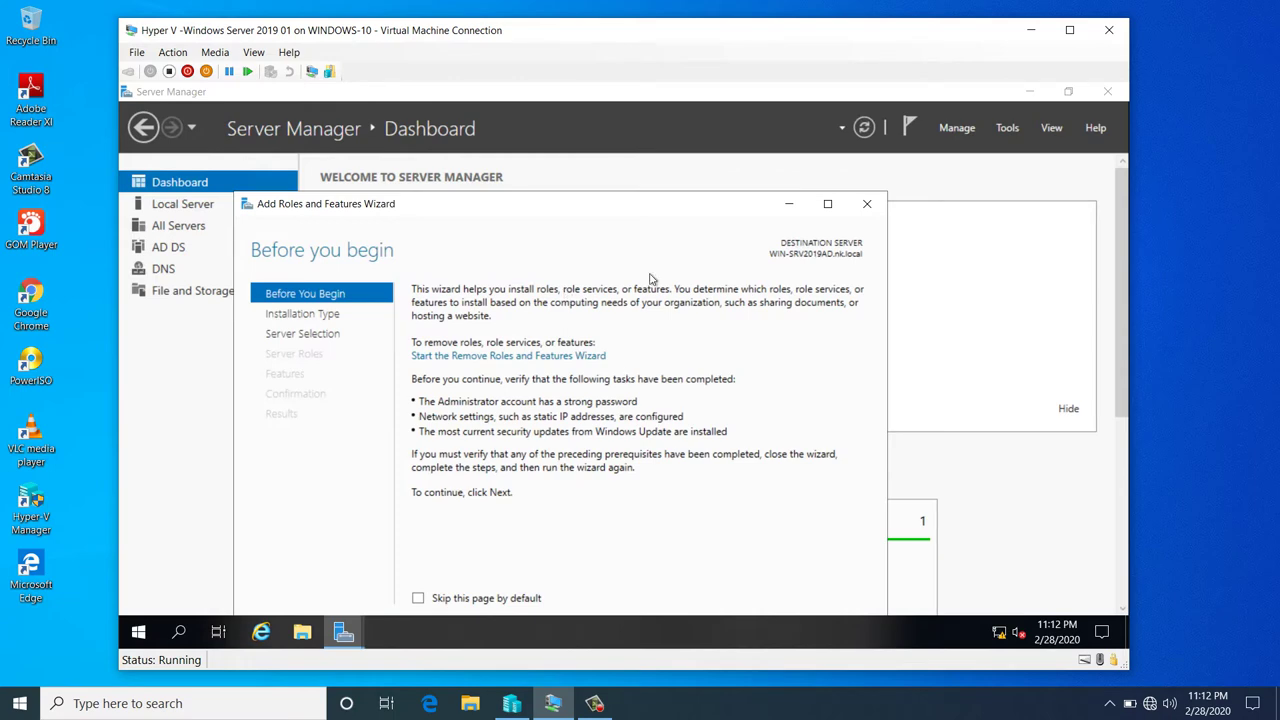
left_click_drag(620, 212, 673, 143)
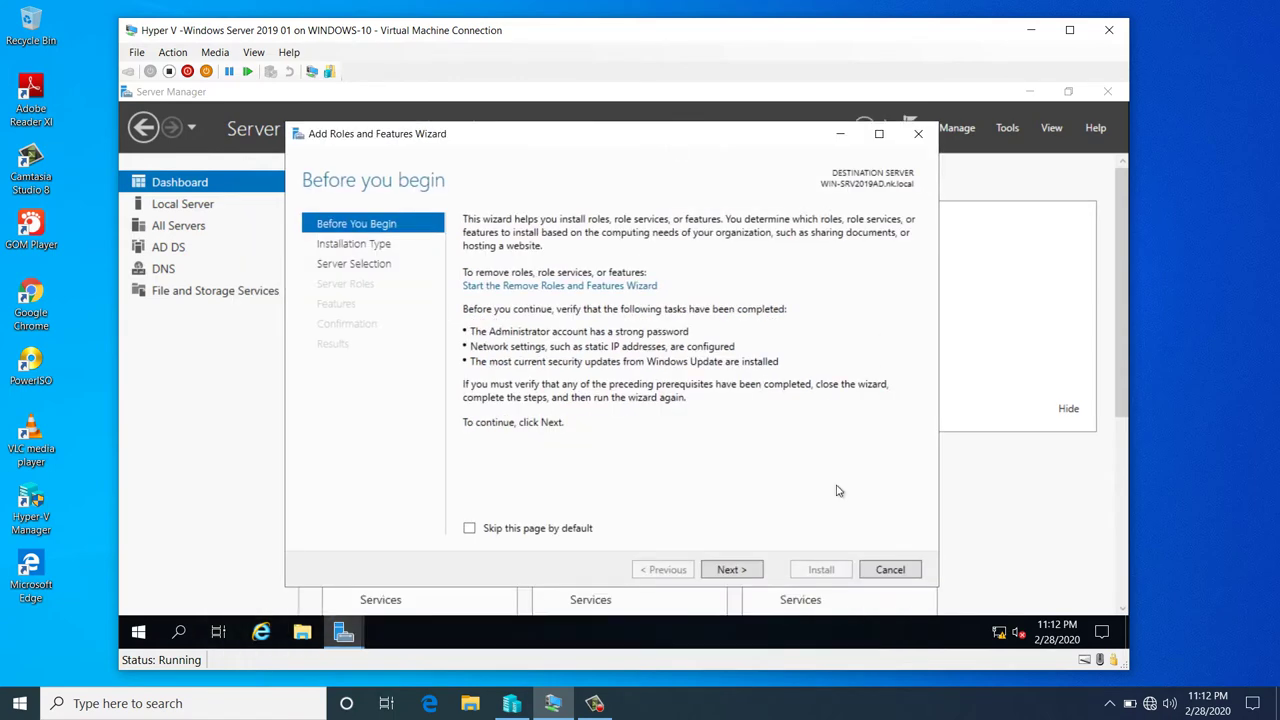
left_click(740, 576)
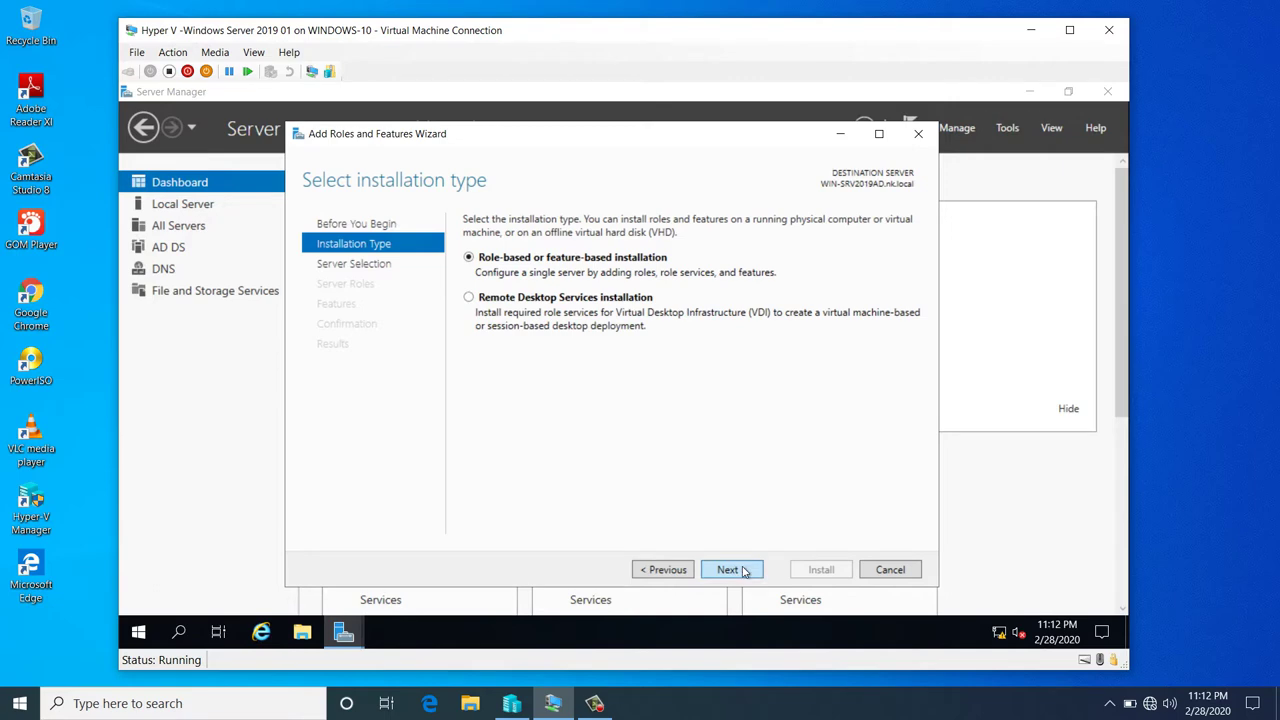
left_click(744, 571)
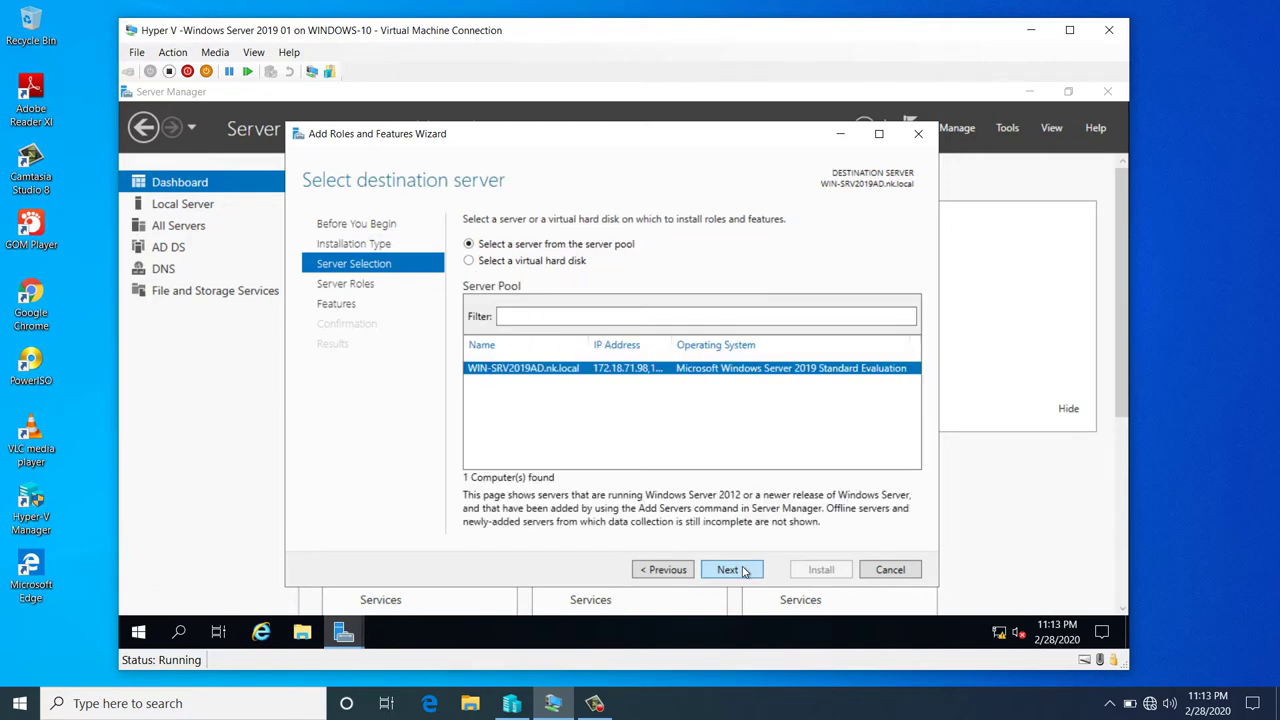
left_click(744, 571)
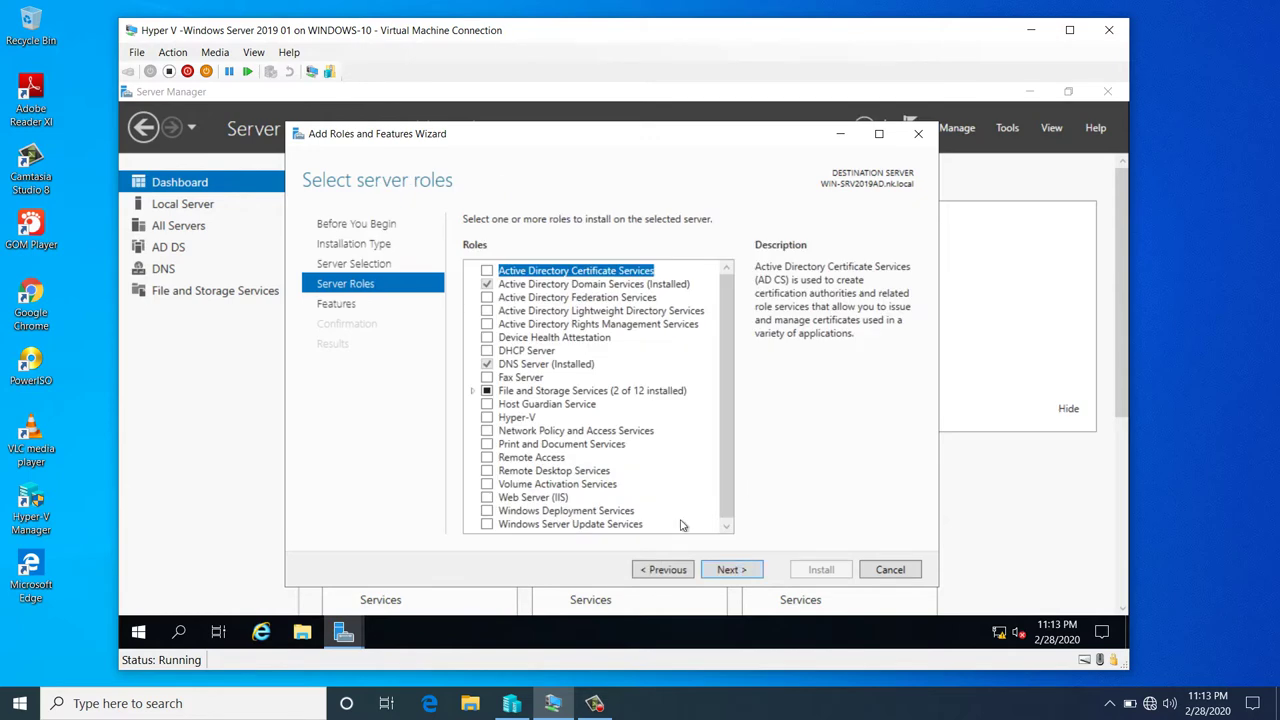
- Select the Windows Server Update Services role with its required features, keeping the default features and the WID Connectivity and WSUS Services role services
left_click(487, 528)
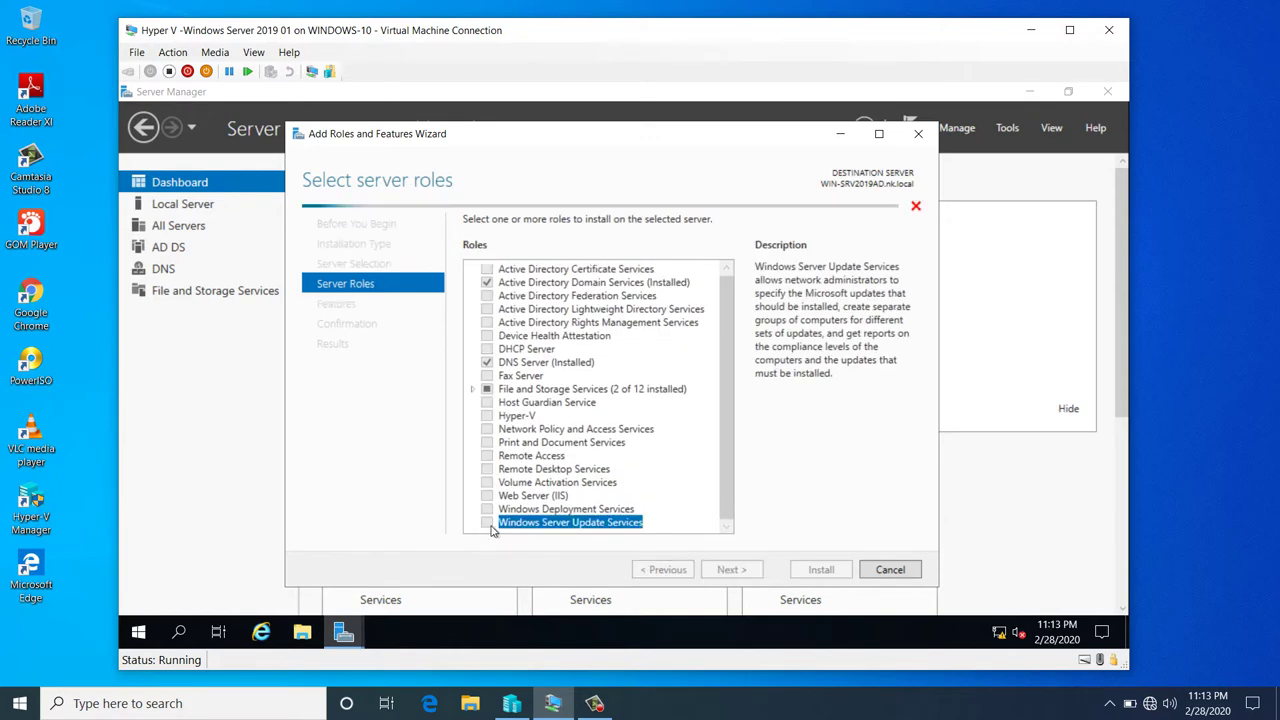
left_click(650, 505)
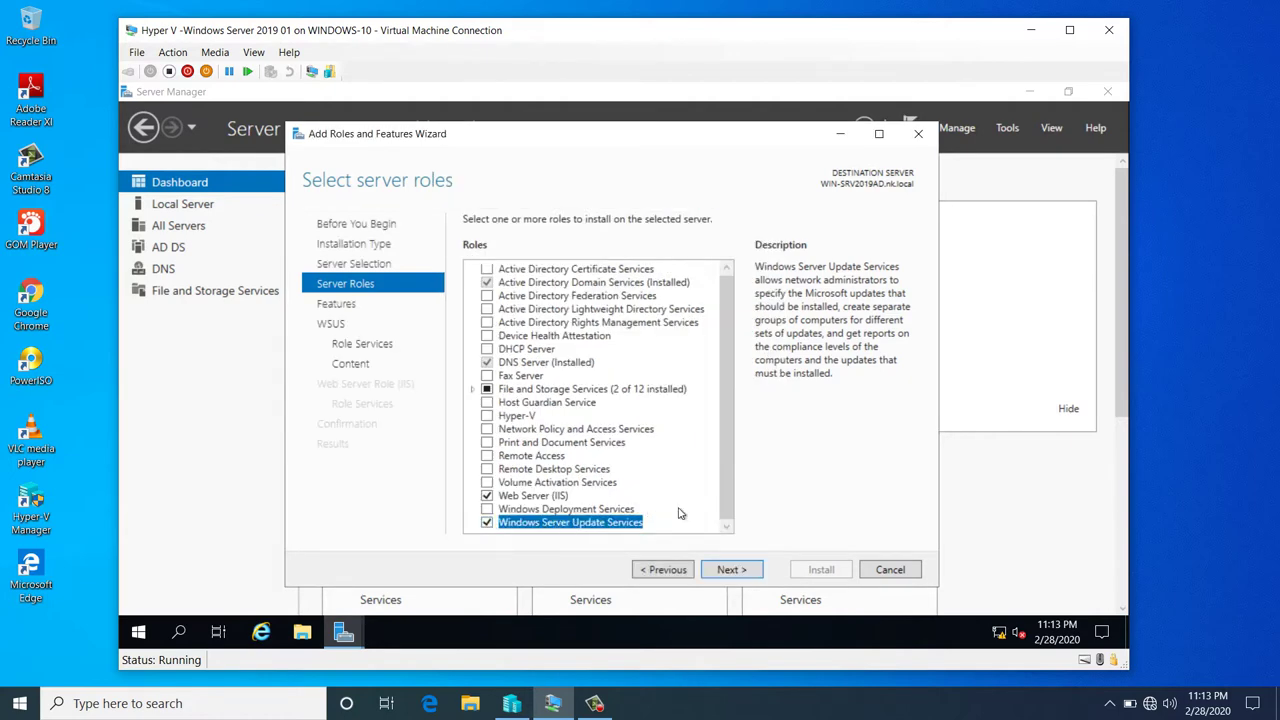
left_click(731, 570)
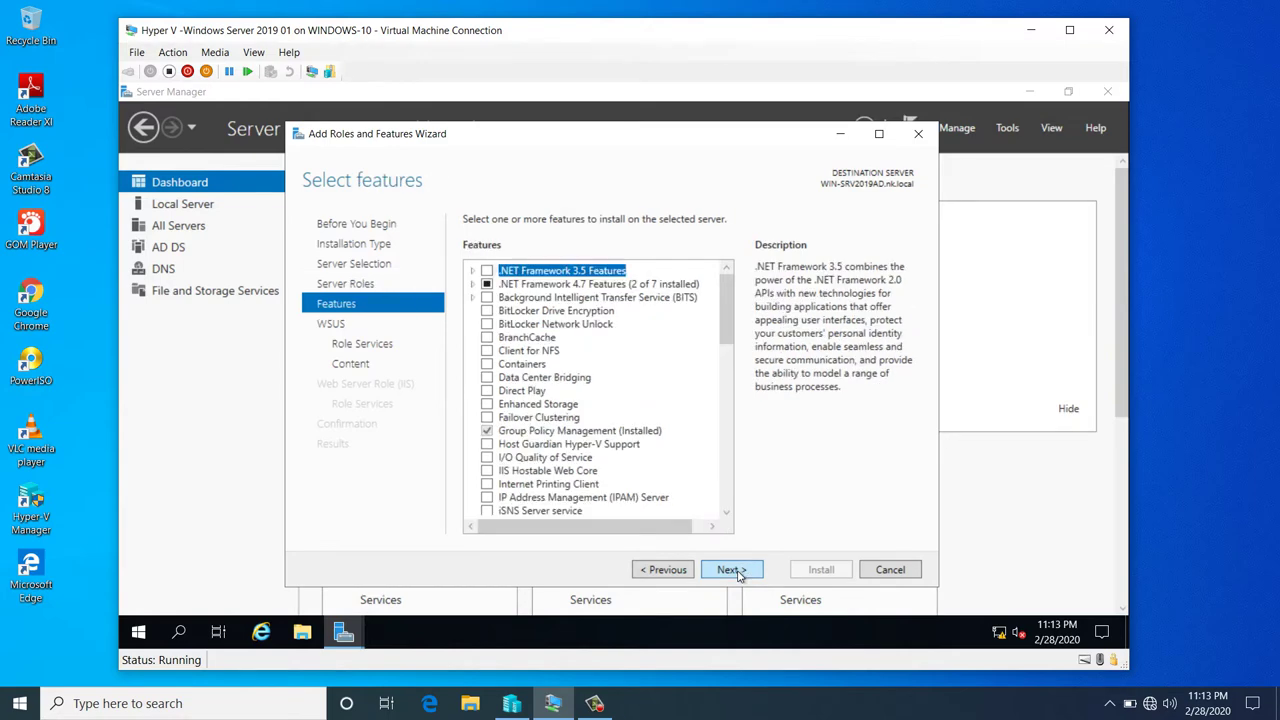
left_click(731, 570)
left_click(738, 572)
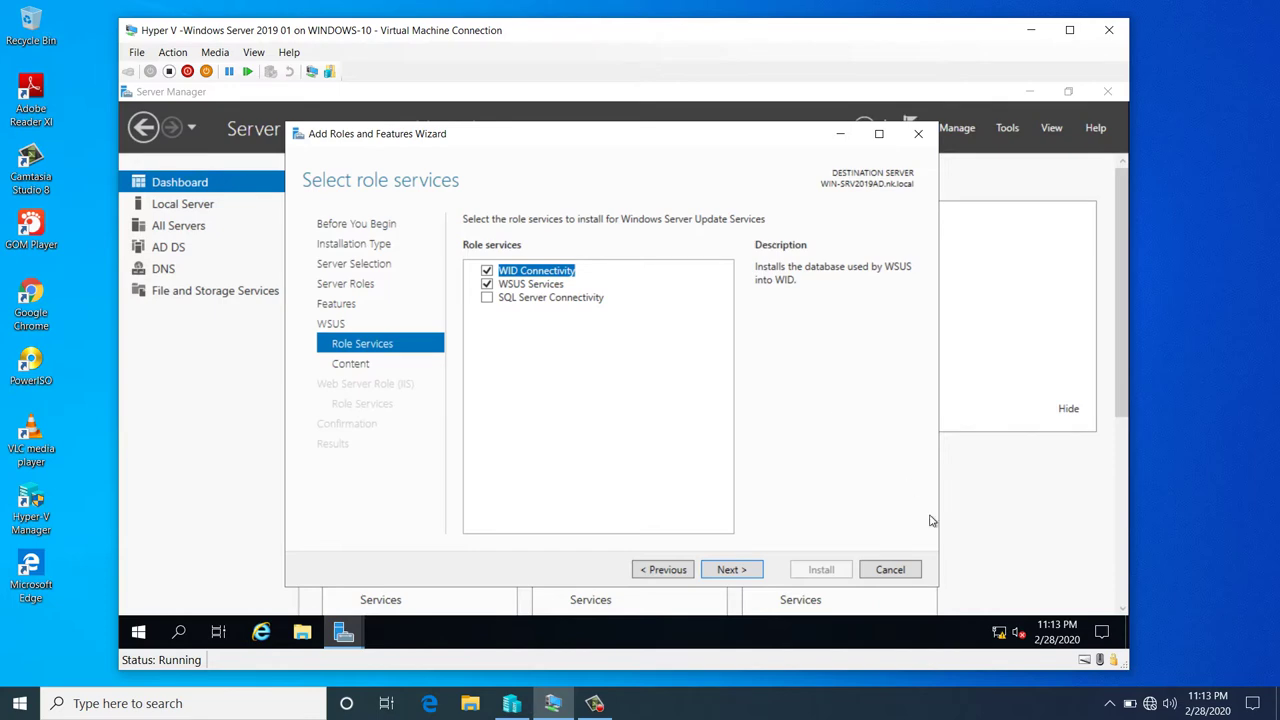
left_click(738, 570)
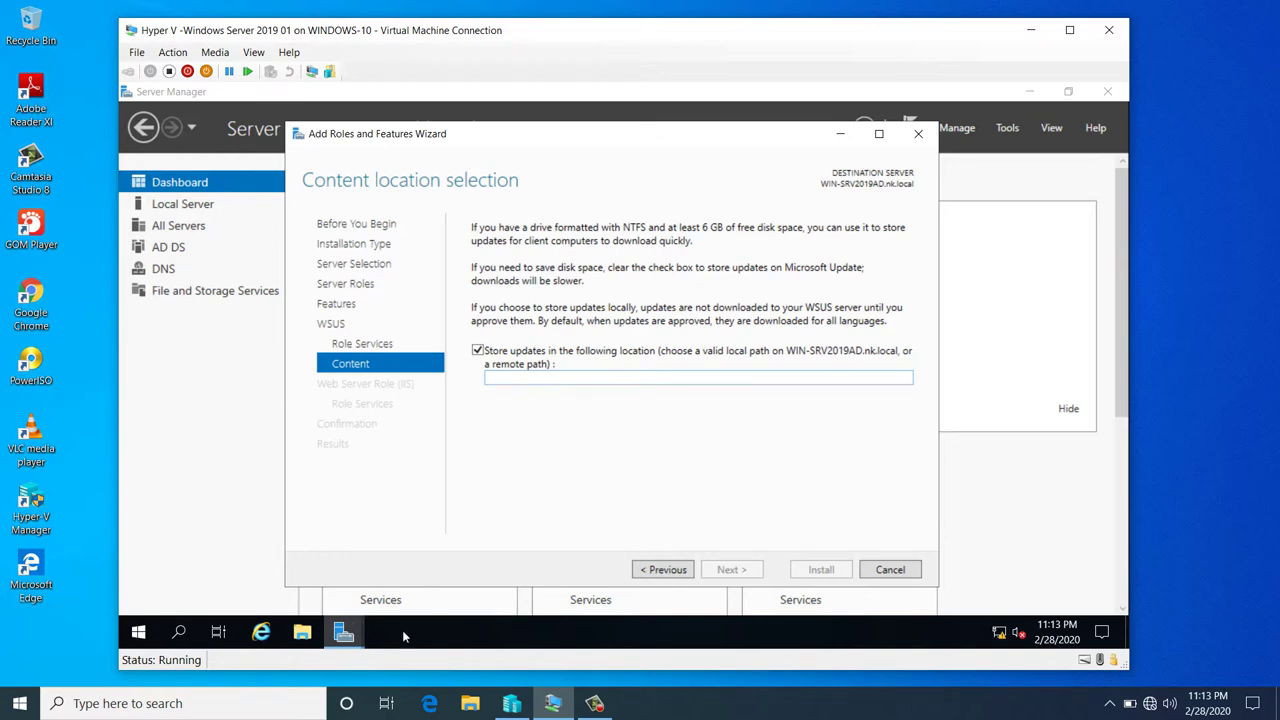
- Copy the full path of the WSUS-updated folder on BackupDrive (E:) and close the file window
key("super+e")
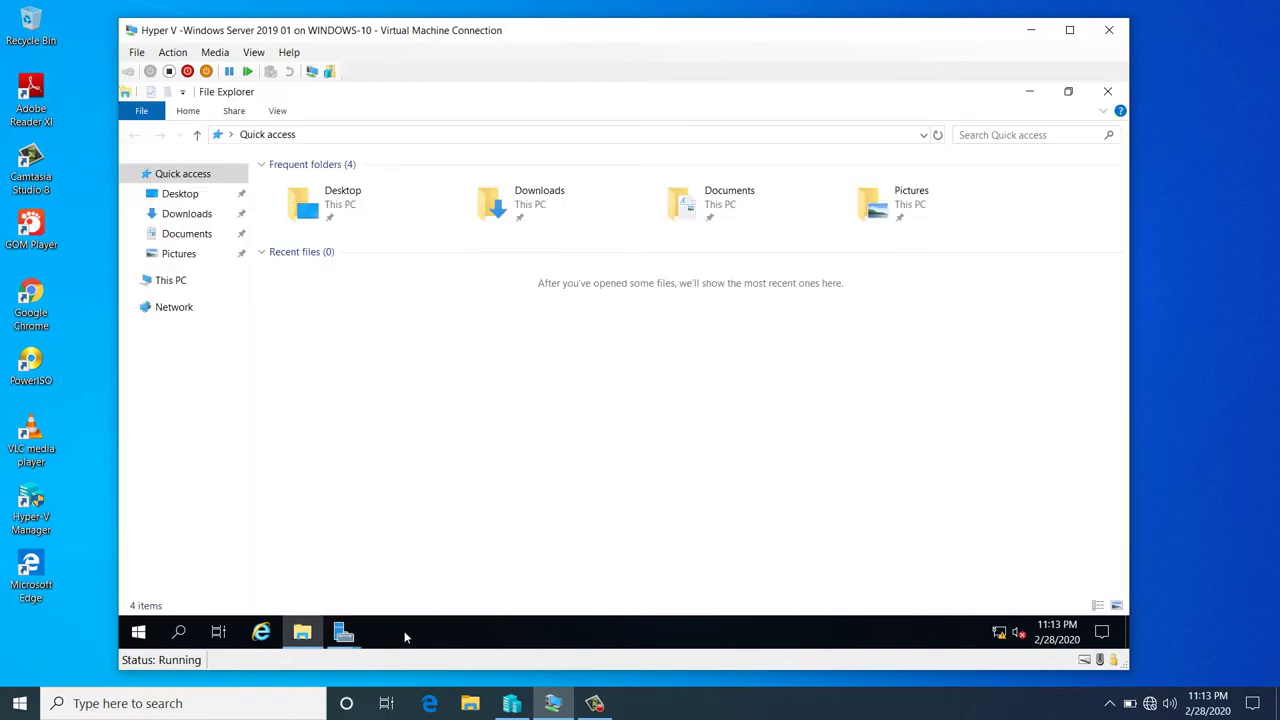
left_click(170, 280)
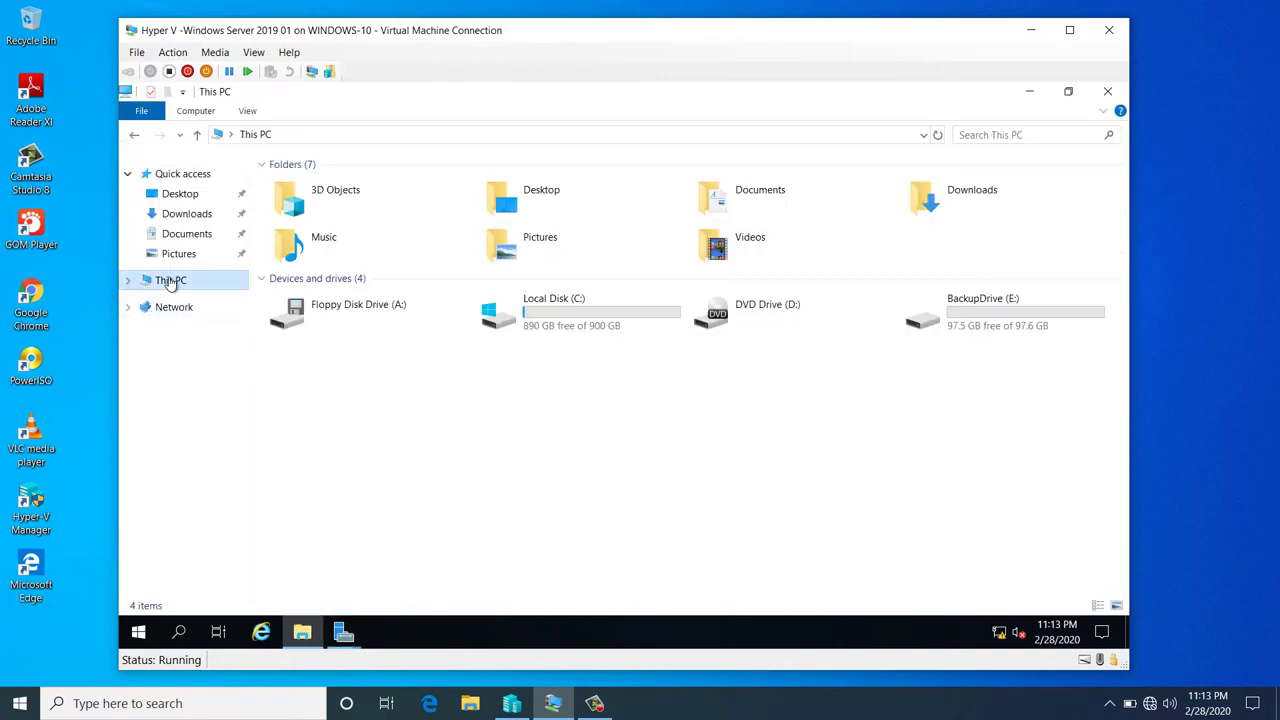
left_click(963, 322)
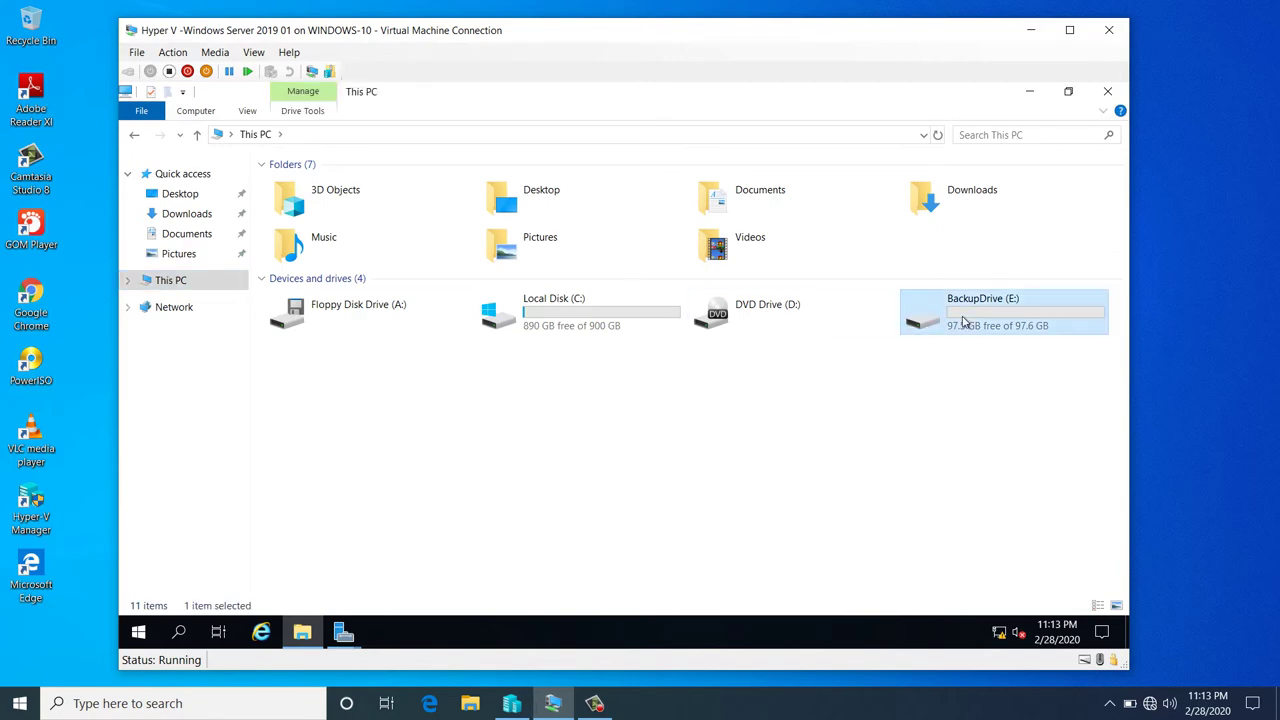
double_click(963, 322)
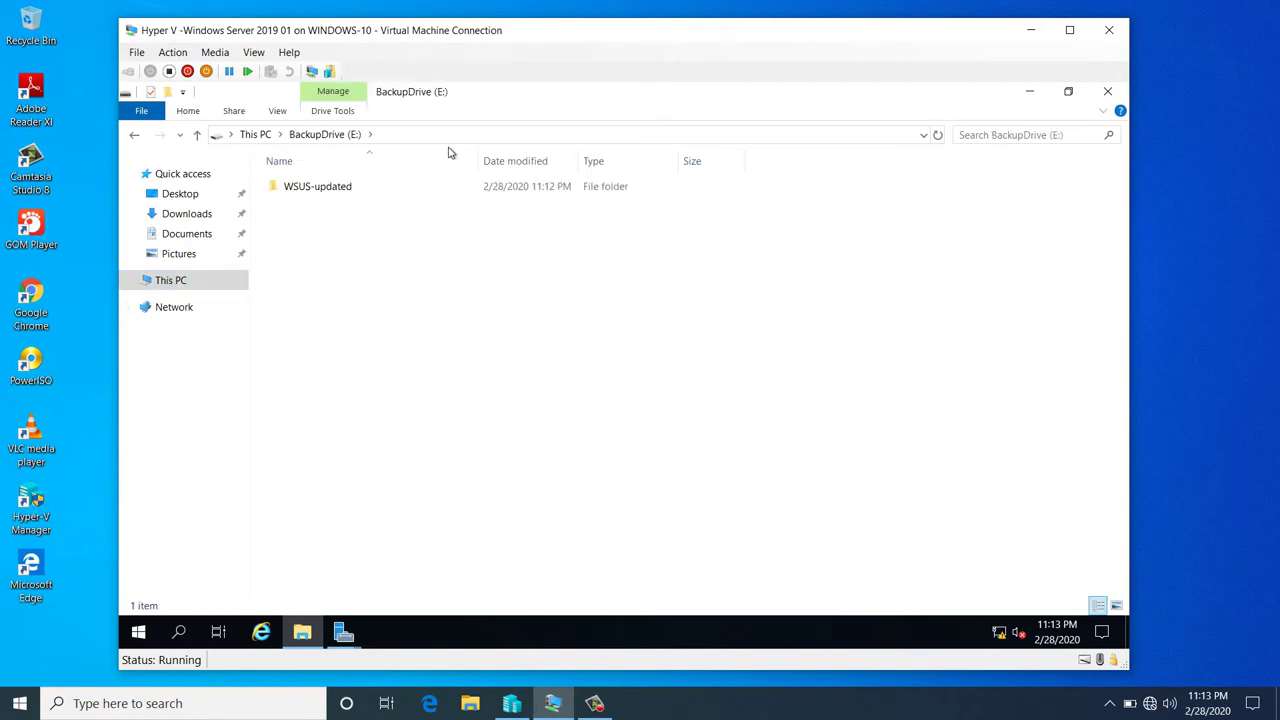
left_click(417, 137)
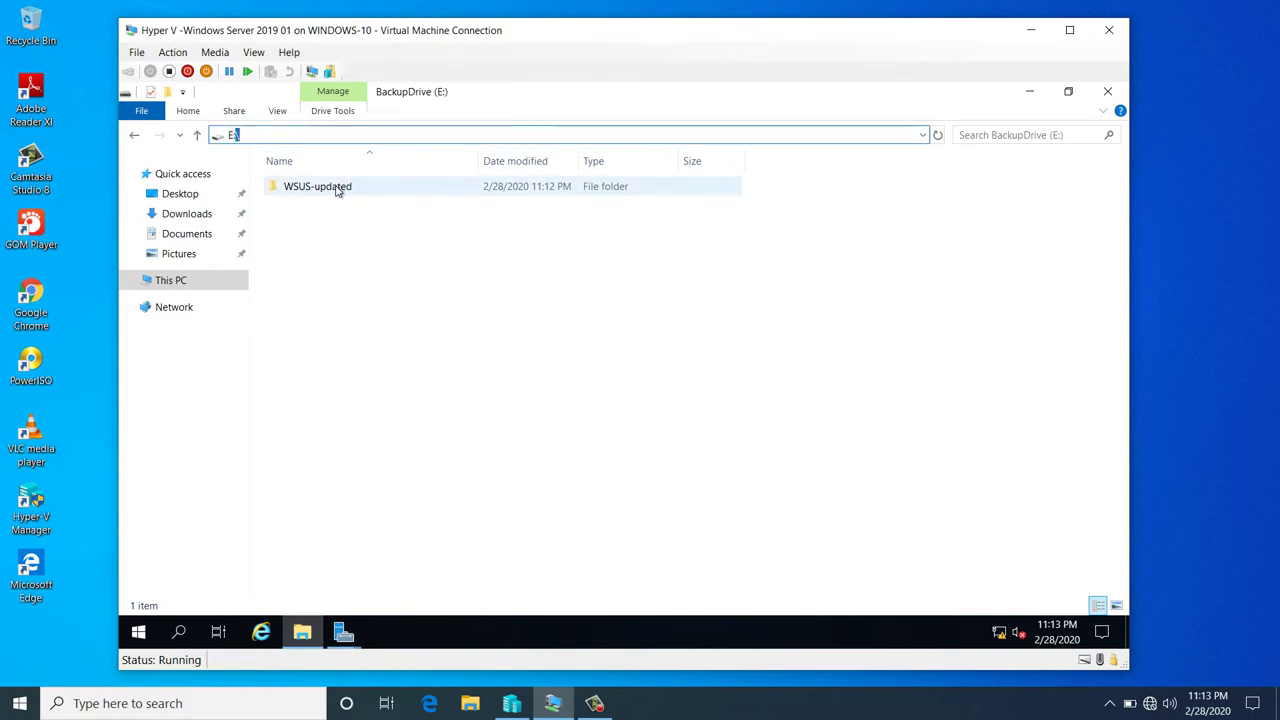
double_click(340, 188)
left_click(467, 137)
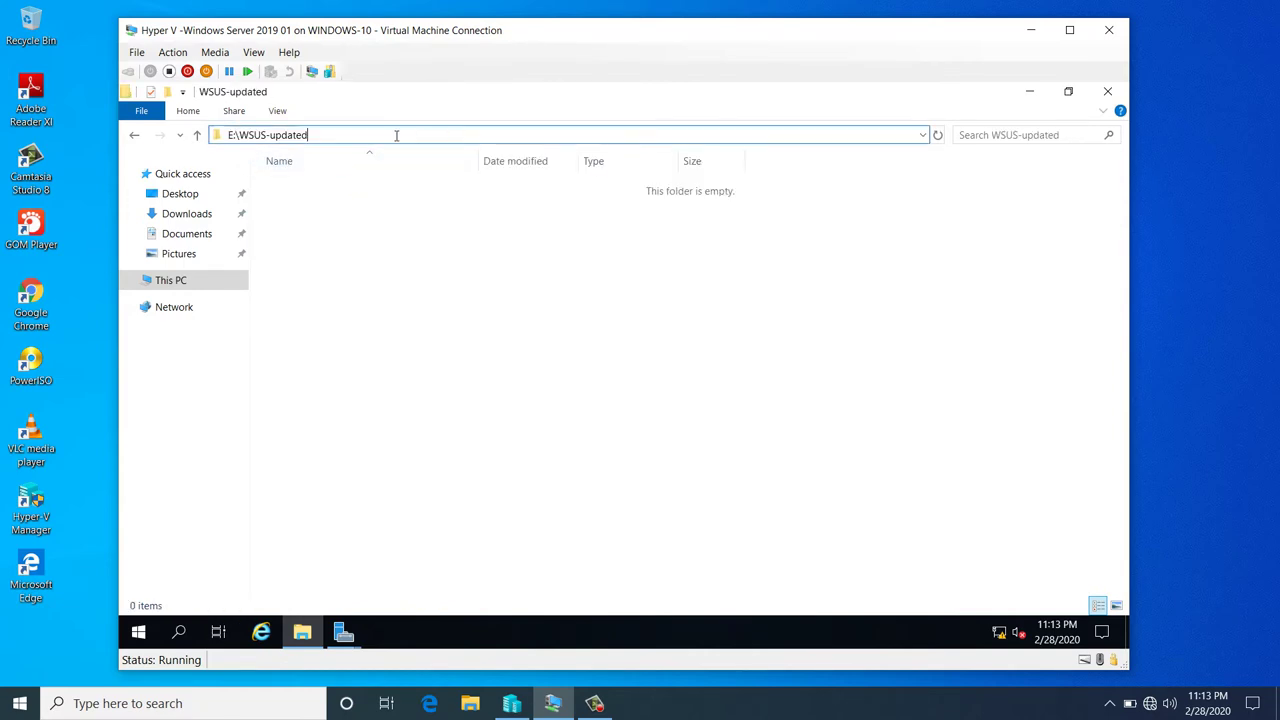
left_click_drag(309, 134, 228, 131)
key("ctrl+c")
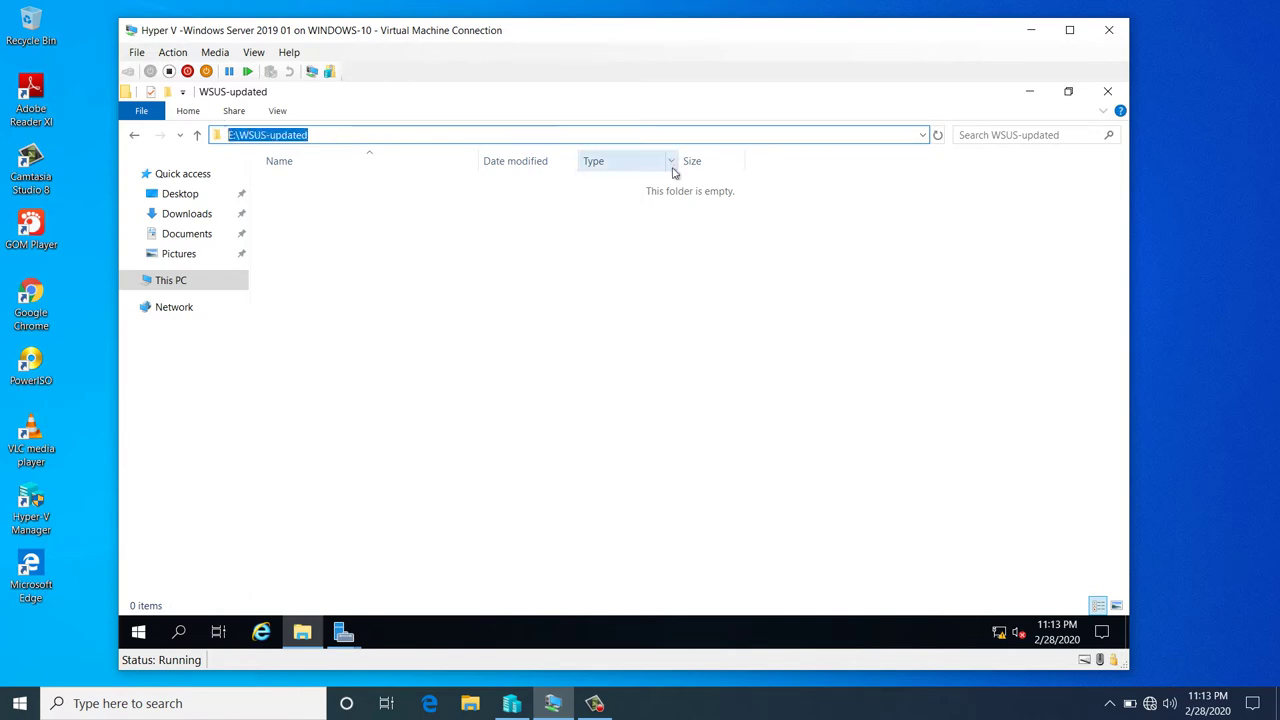
left_click(1107, 91)
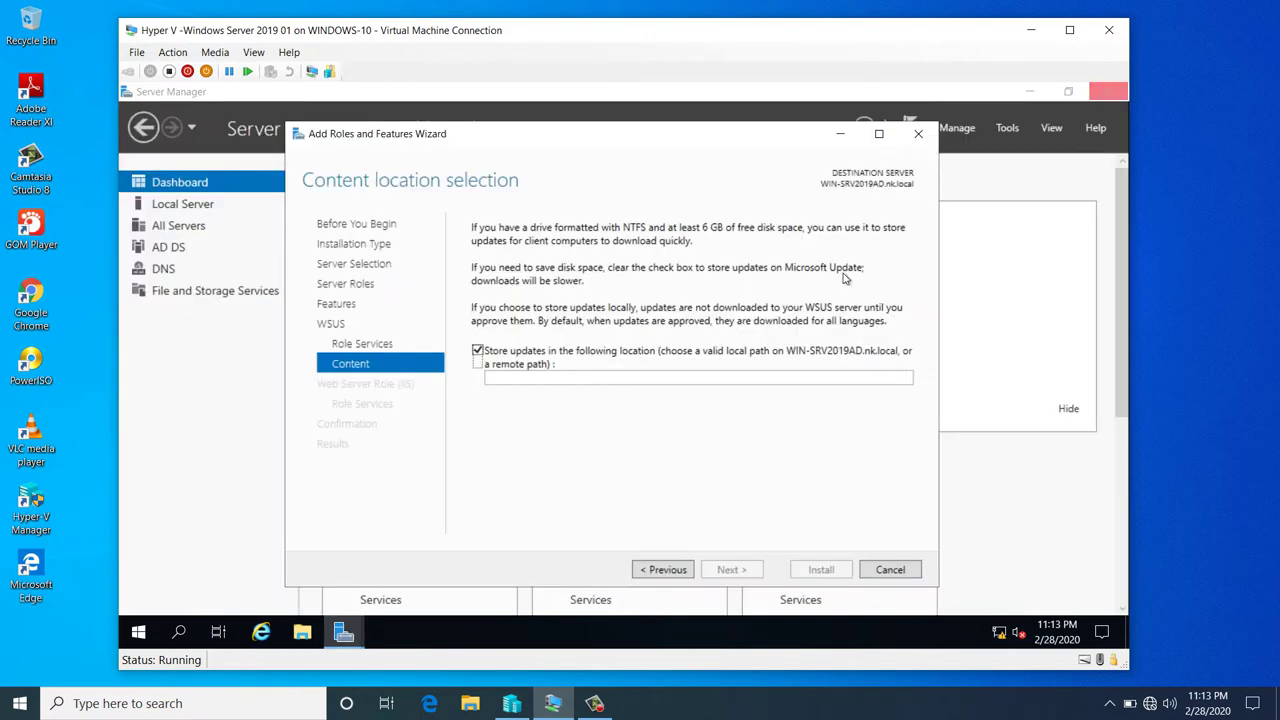
- Set the update storage location to E:\WSUS-updated and accept the default Web Server (IIS) role services
left_click(604, 377)
key("ctrl+v")
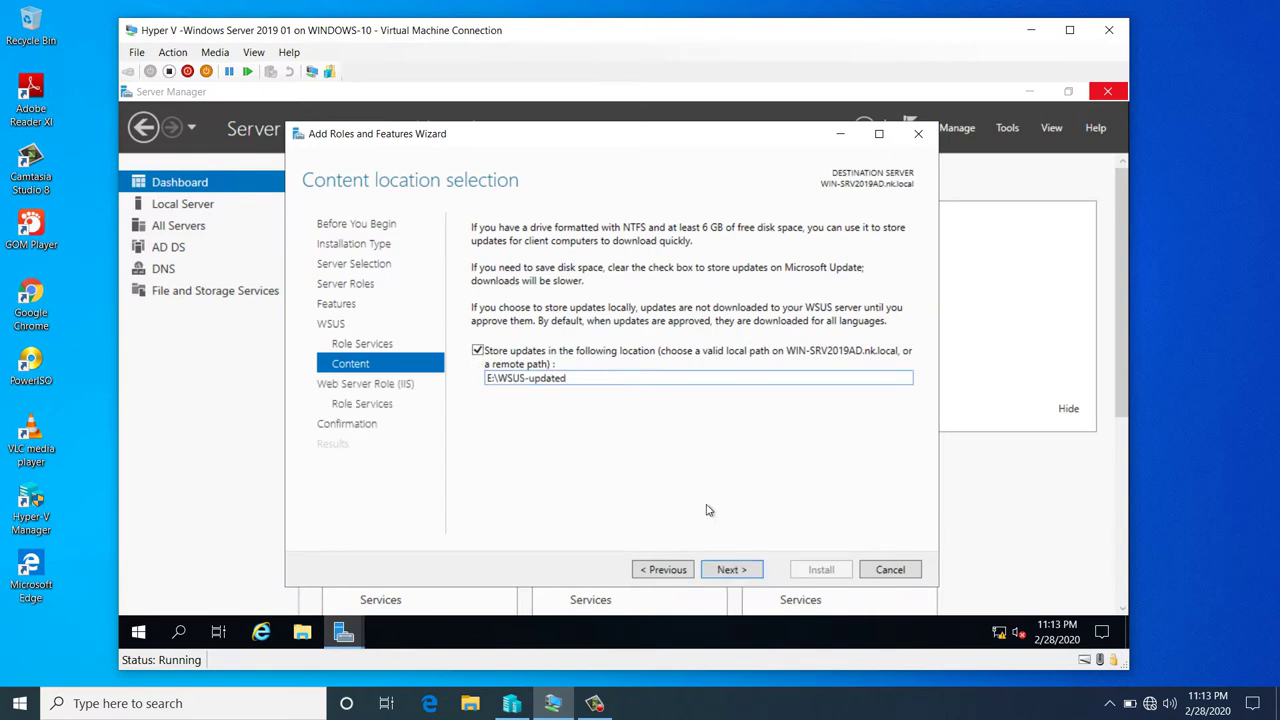
left_click(735, 575)
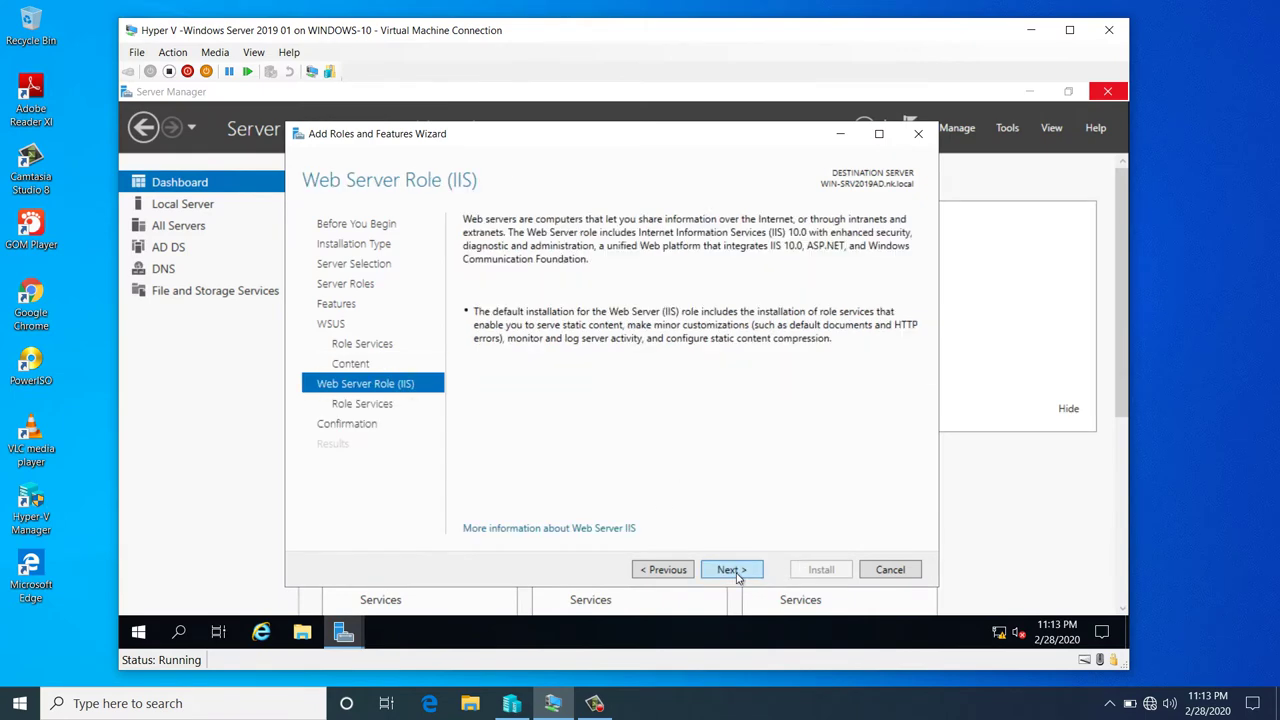
left_click(748, 569)
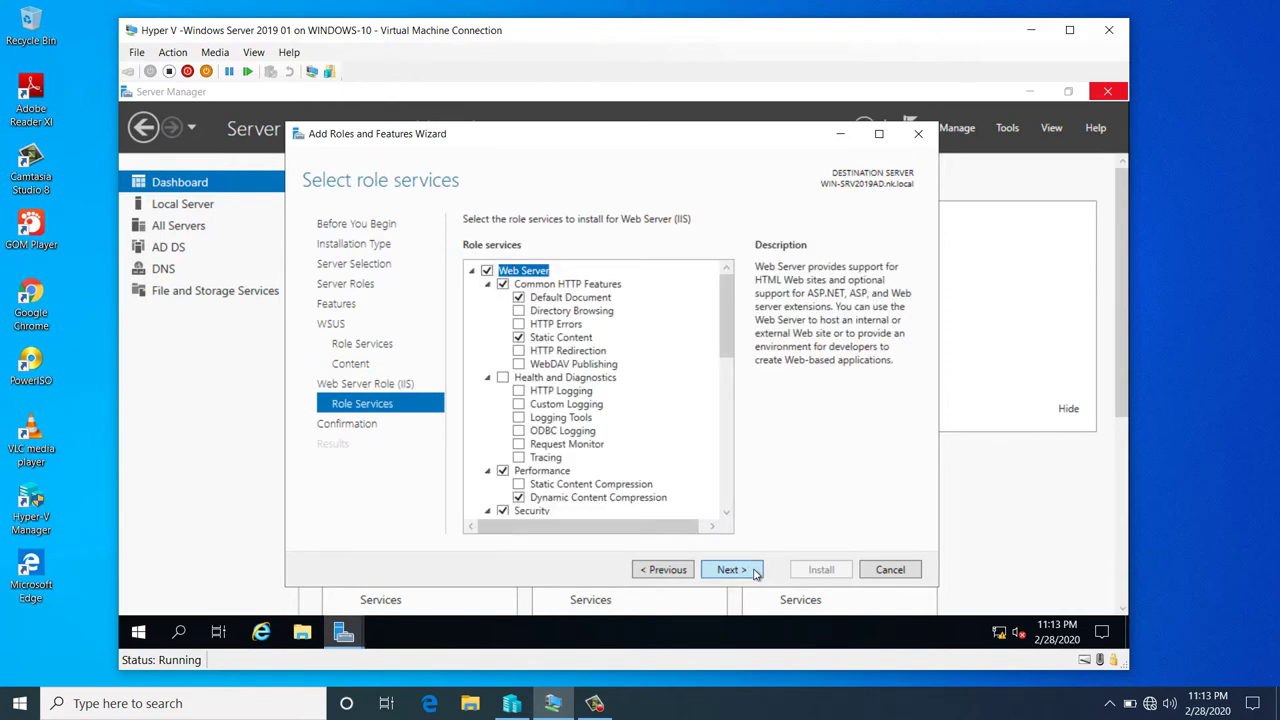
left_click(756, 573)
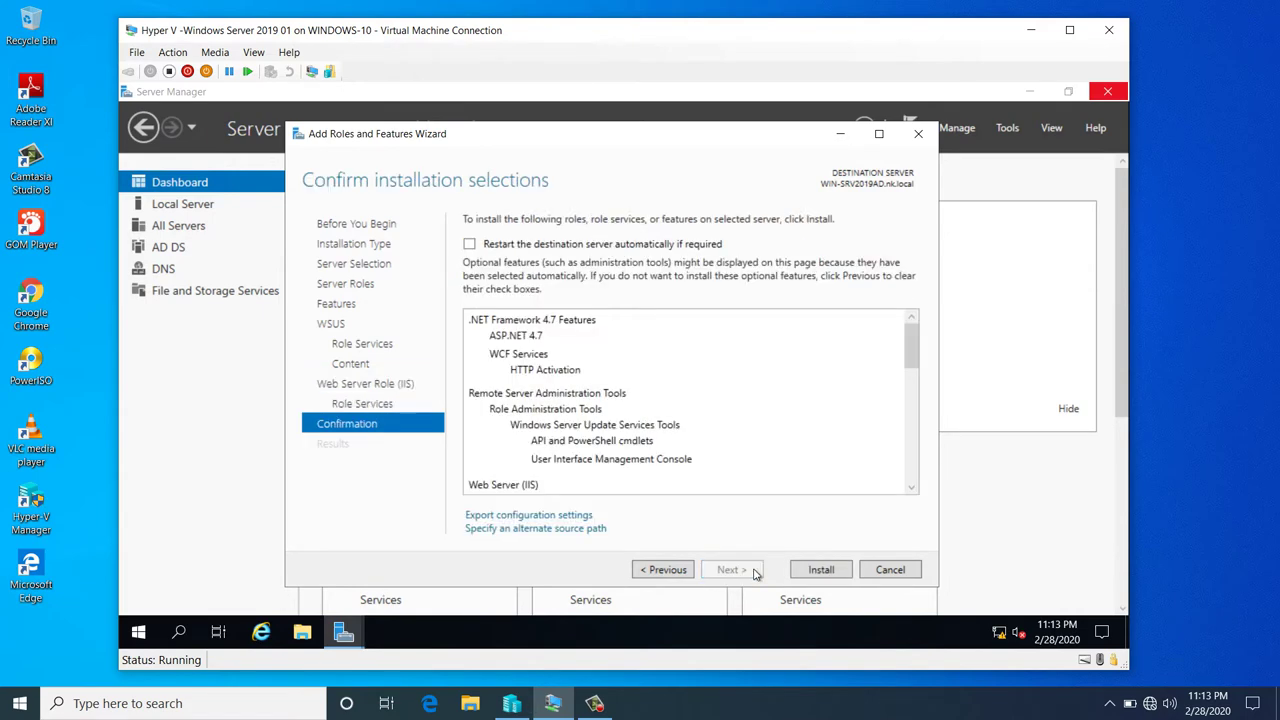
- Allow the destination server to restart automatically if required and start the installation
left_click(470, 244)
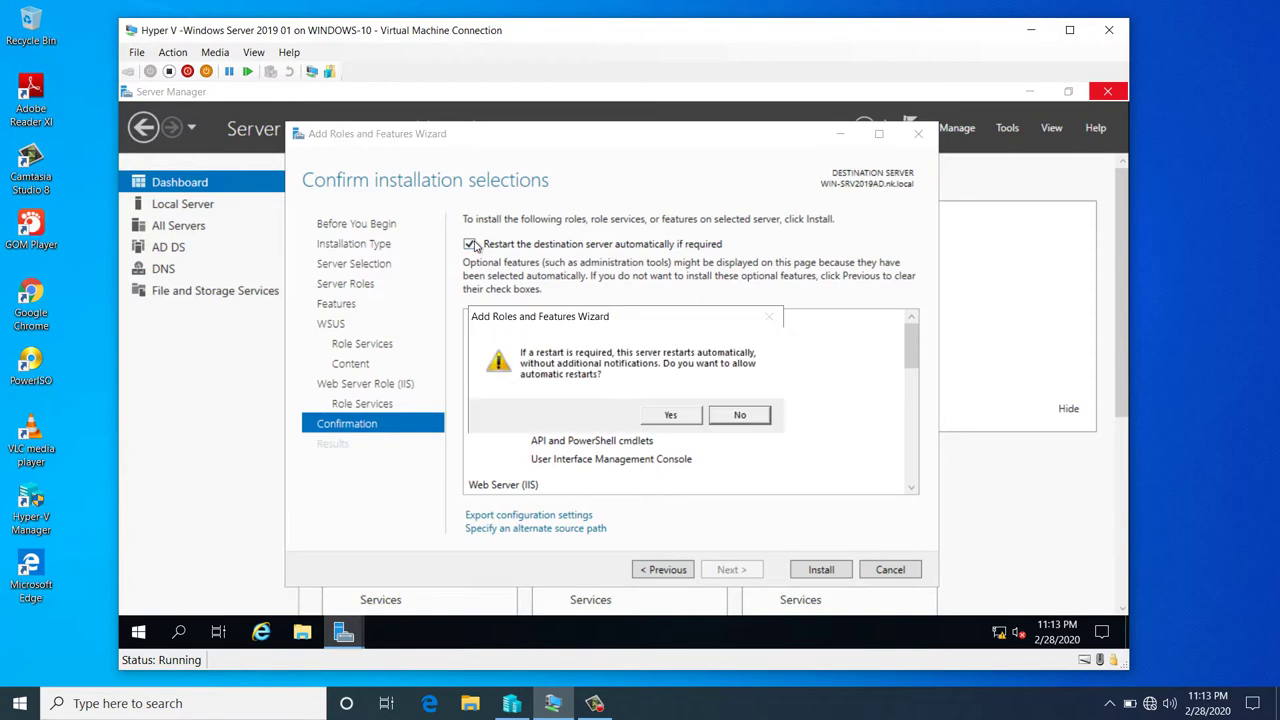
left_click(677, 418)
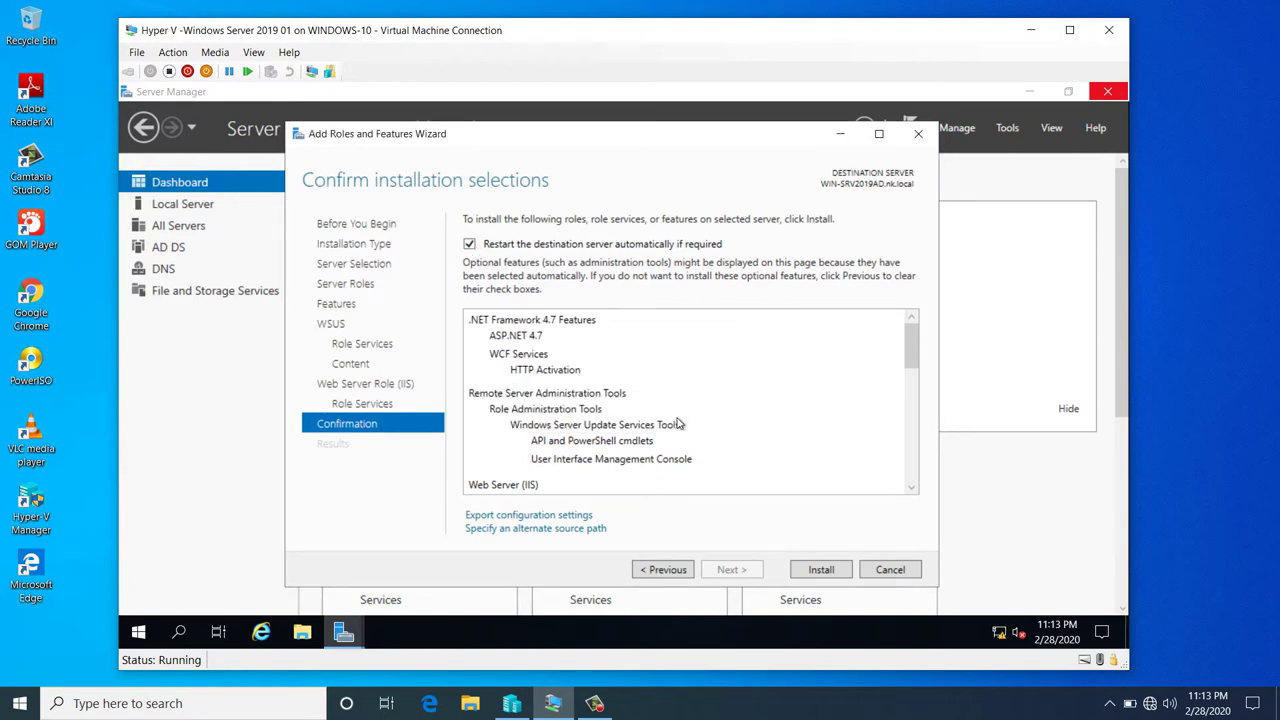
left_click(821, 570)
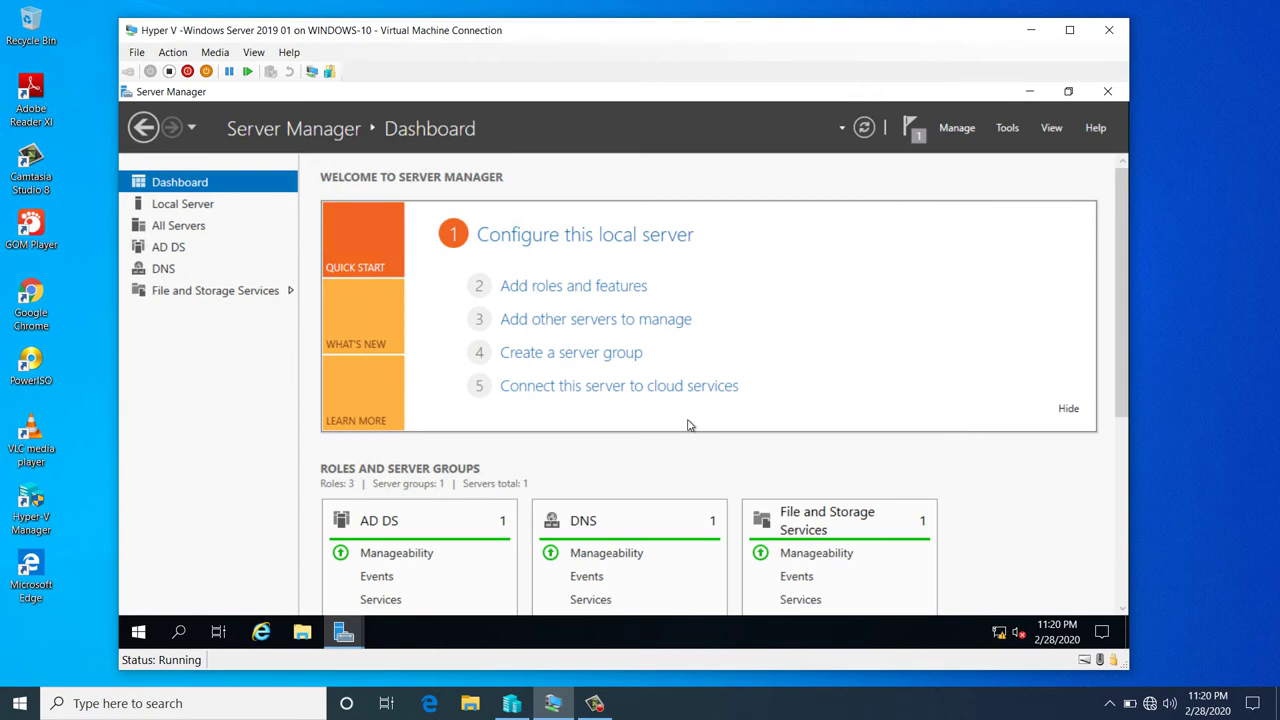
- Bring back the Add Roles and Features Wizard, review the installation results, close the wizard and minimize Server Manager
left_click(345, 634)
mouse_move(345, 635)
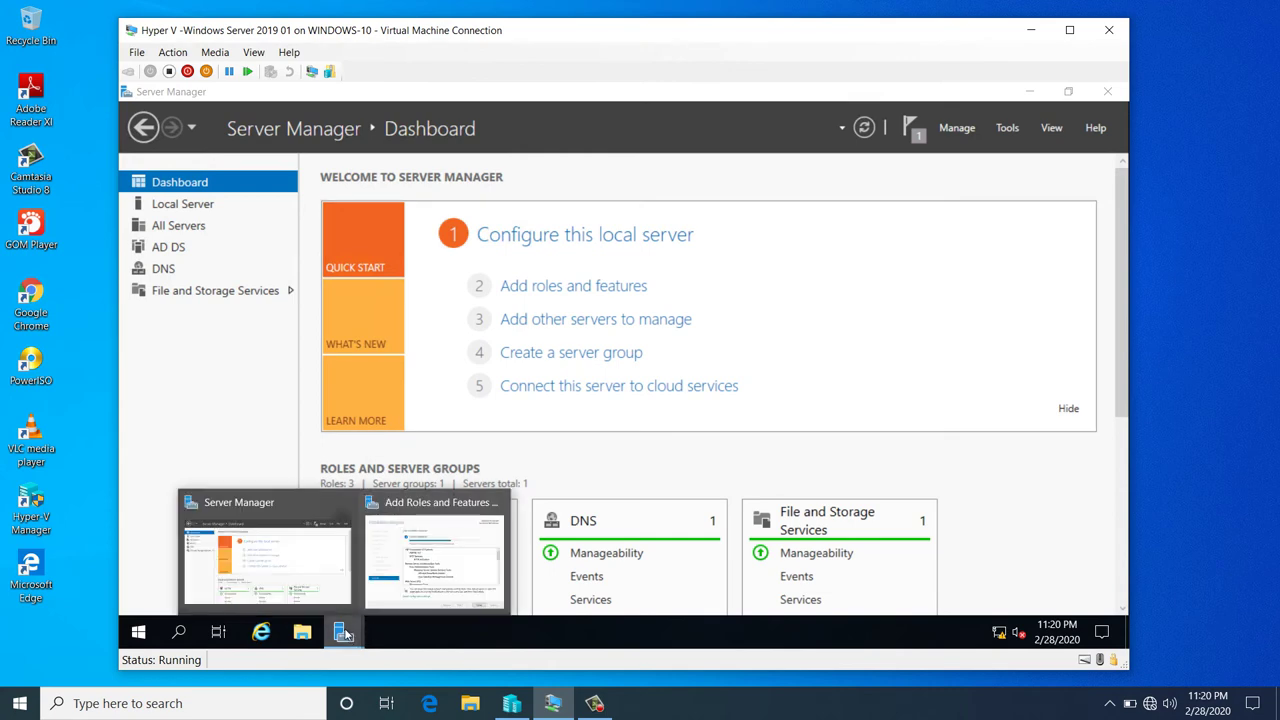
left_click(386, 578)
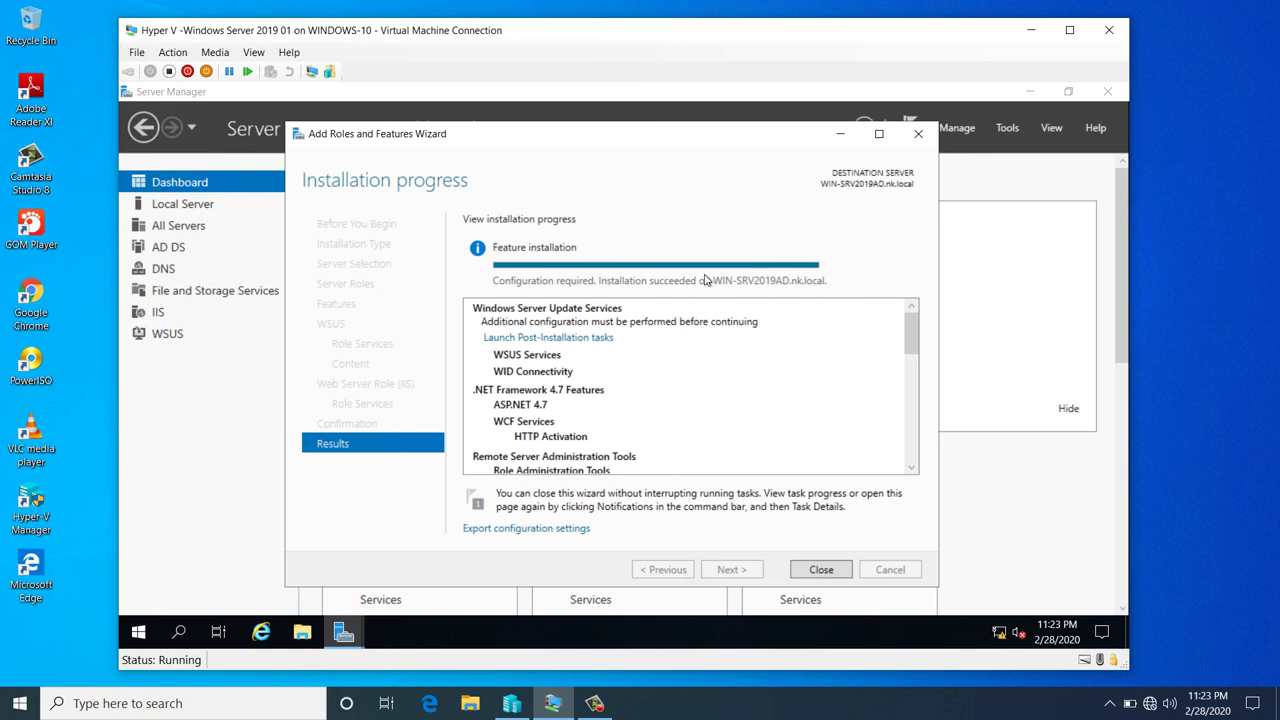
scroll(911, 450, "down", 10)
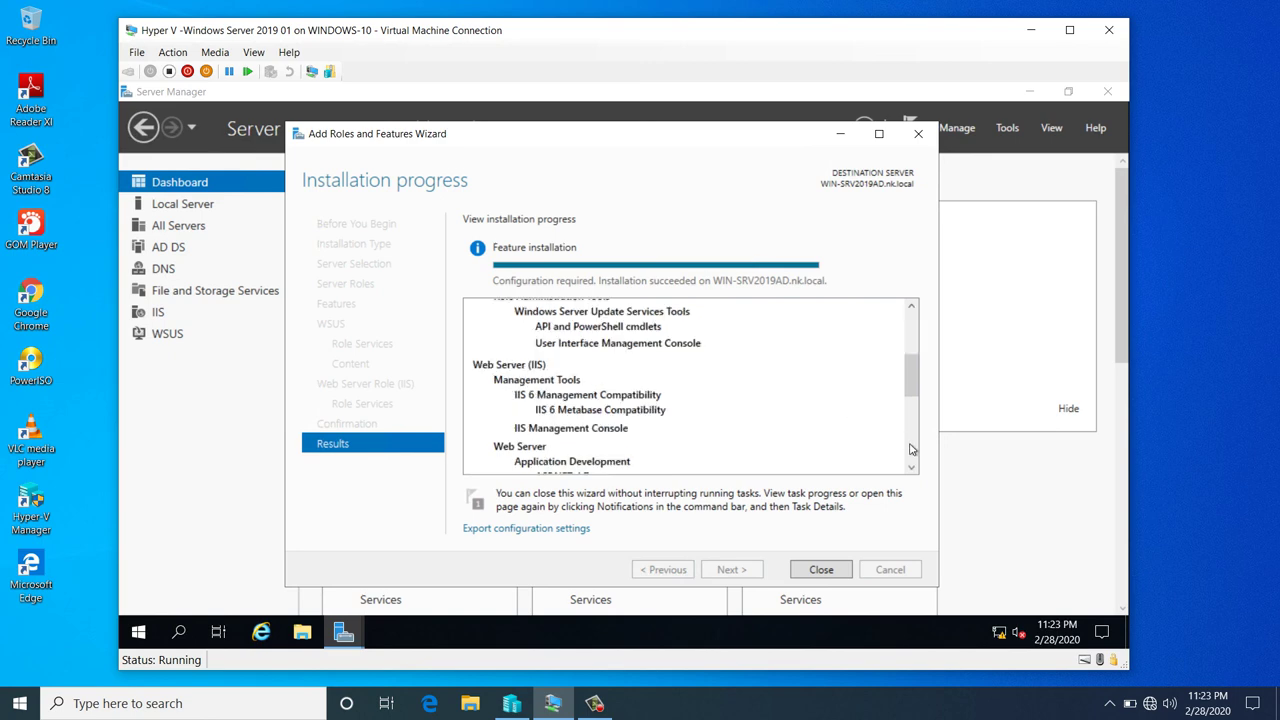
left_click(823, 569)
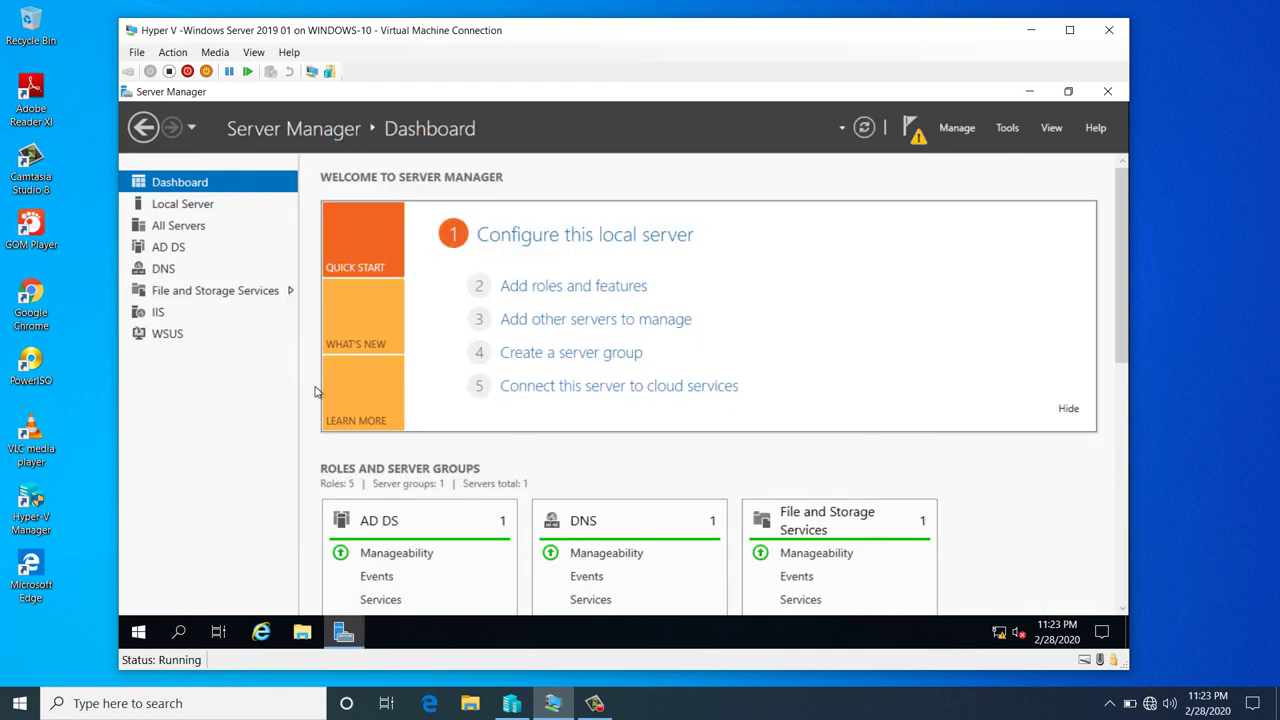
left_click(1030, 92)
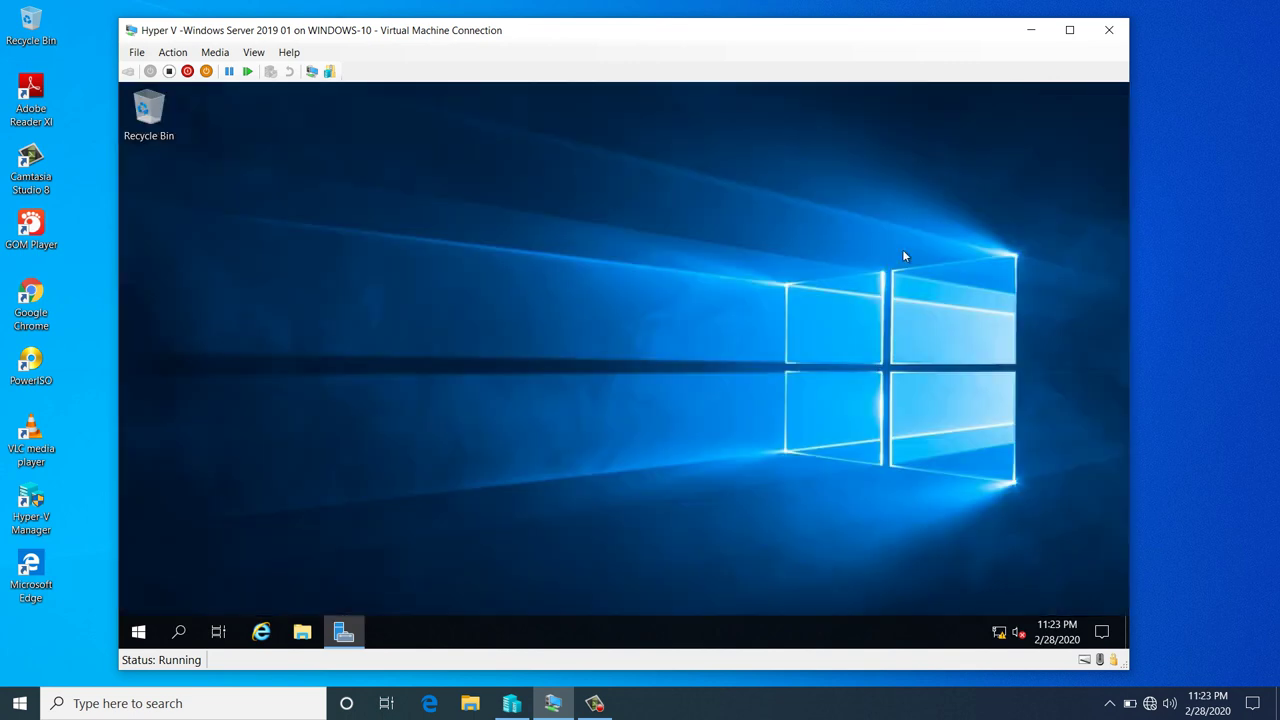
left_click(595, 704)
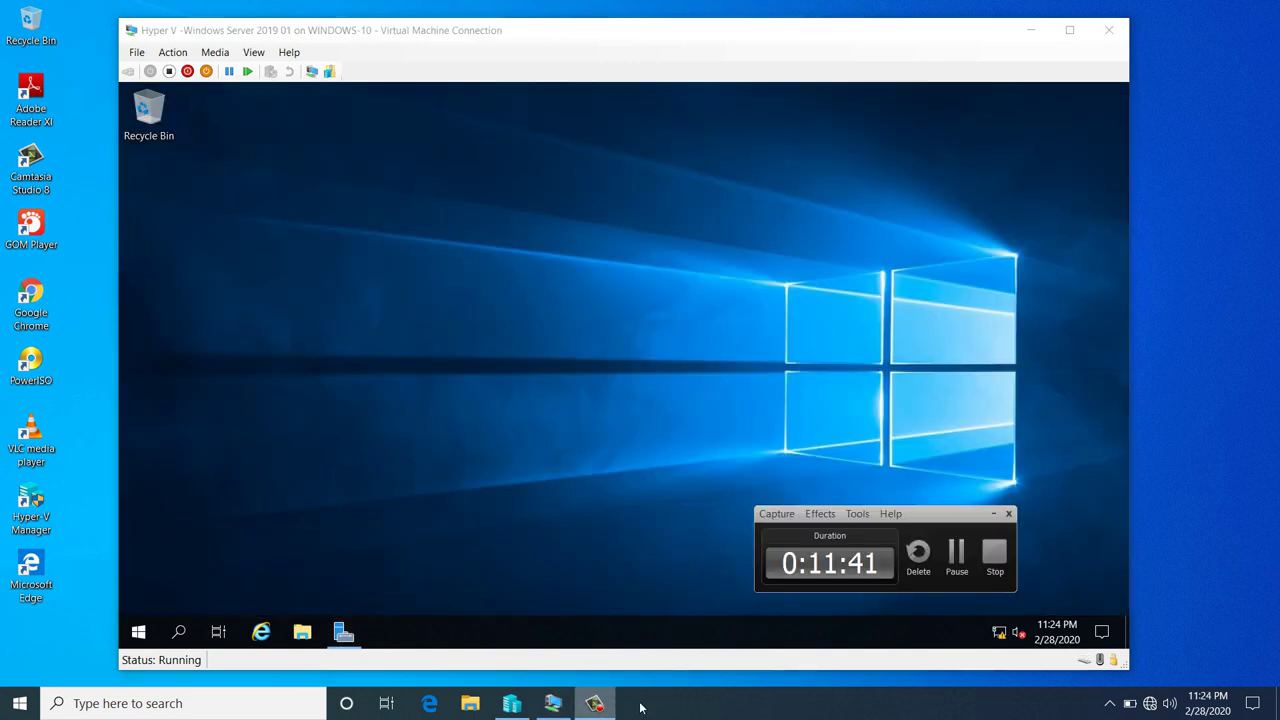